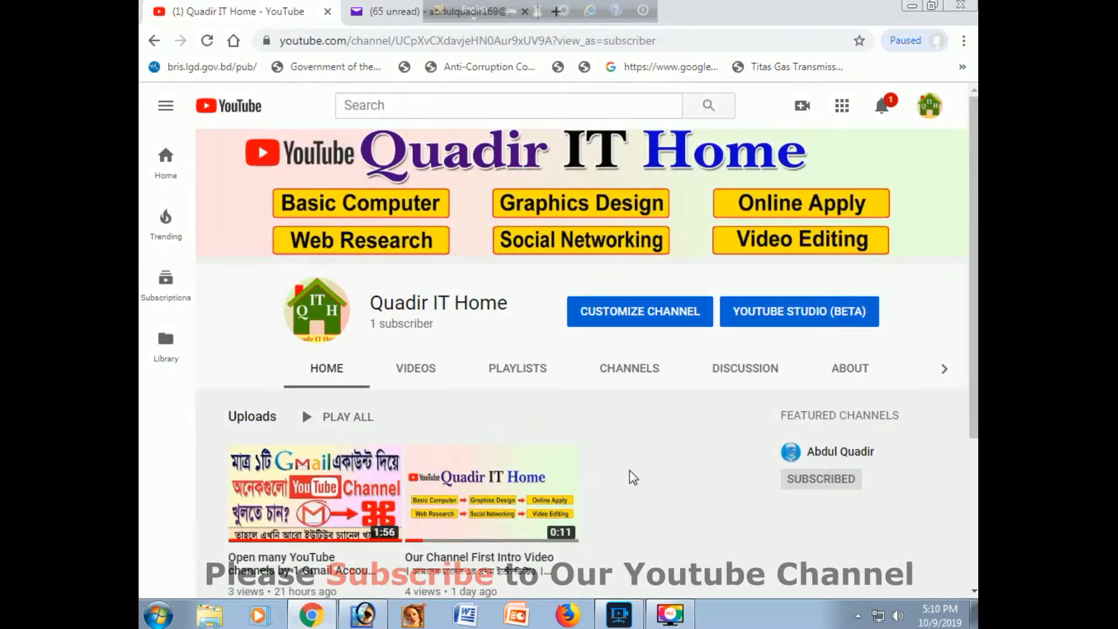
Step: Open twitter.com in a new browser tab
{"action": "left_click_drag", "start_coordinate": [435, 13], "coordinate": [307, 15]}
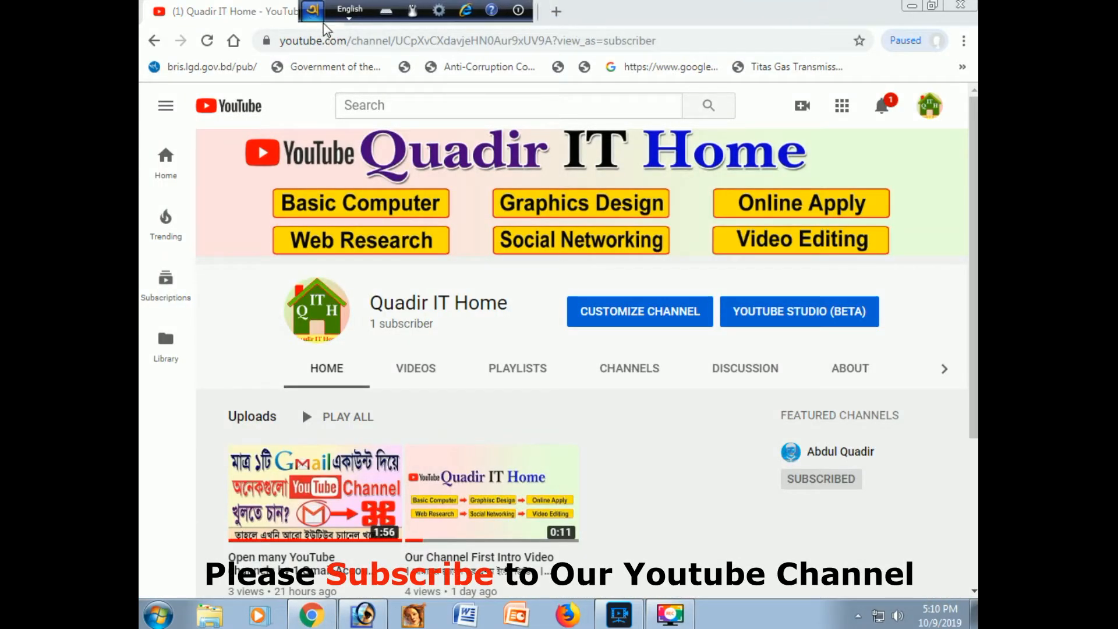
{"action": "left_click", "coordinate": [559, 15]}
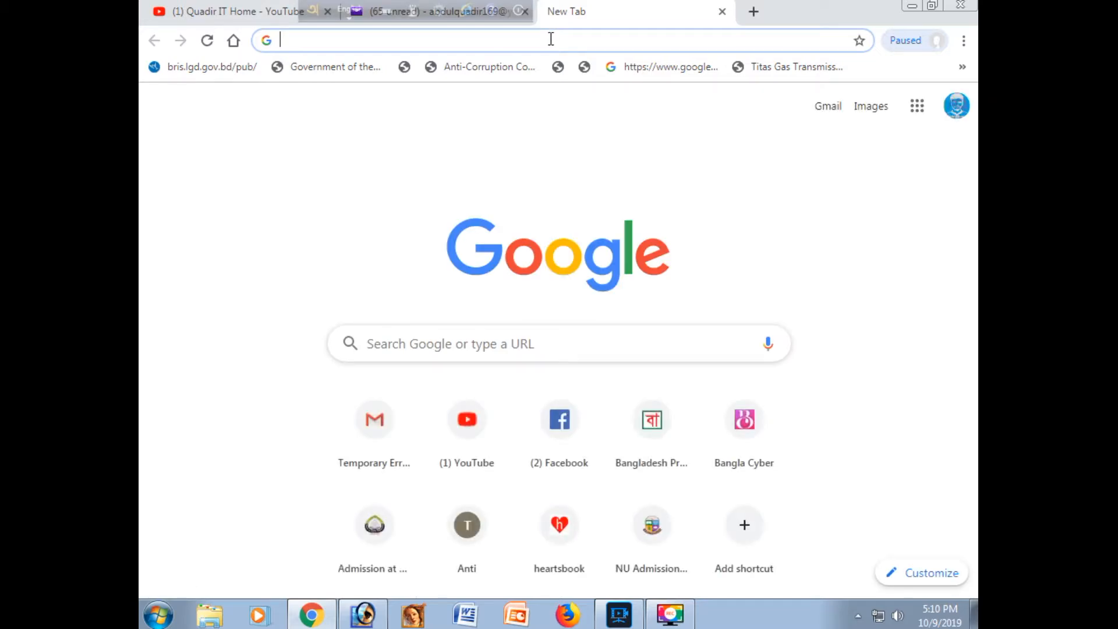
{"action": "type", "text": "tw"}
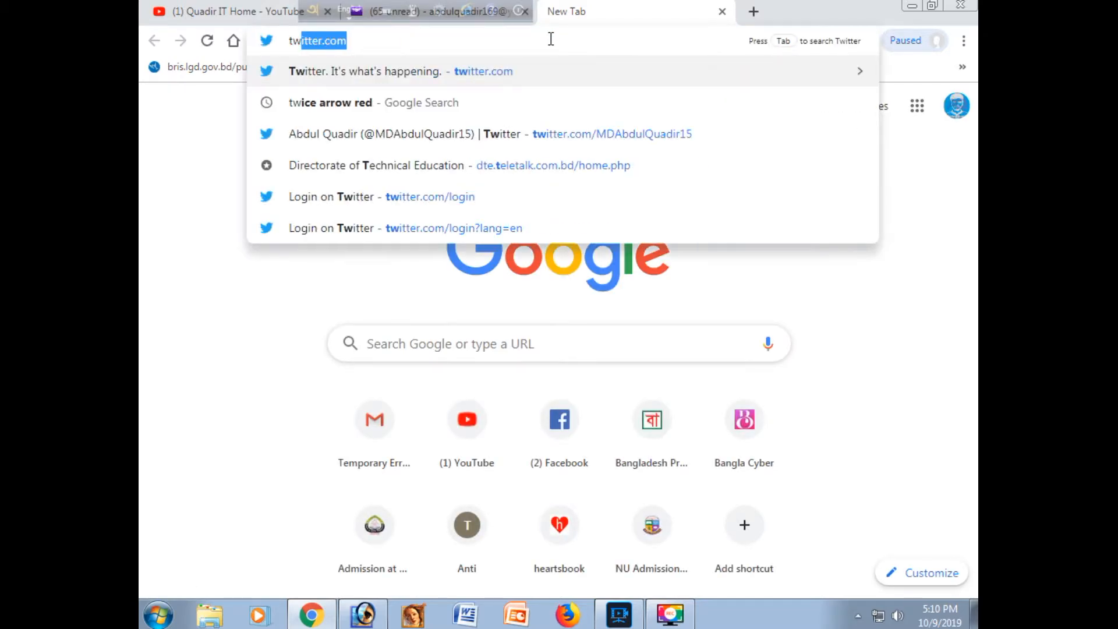
{"action": "type", "text": "i"}
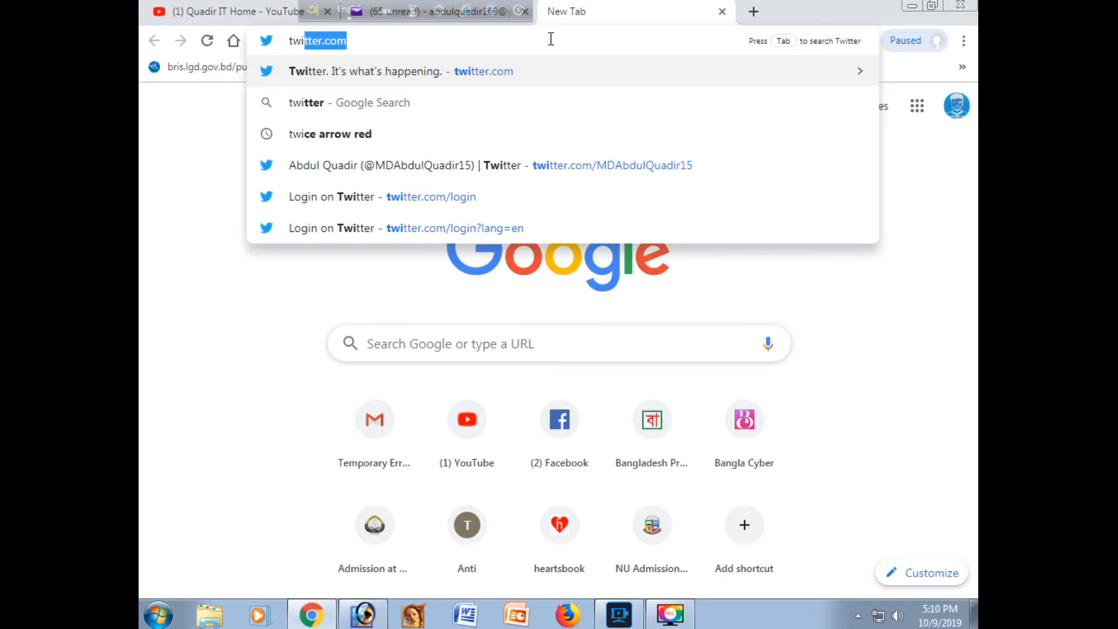
{"action": "left_click", "coordinate": [389, 47]}
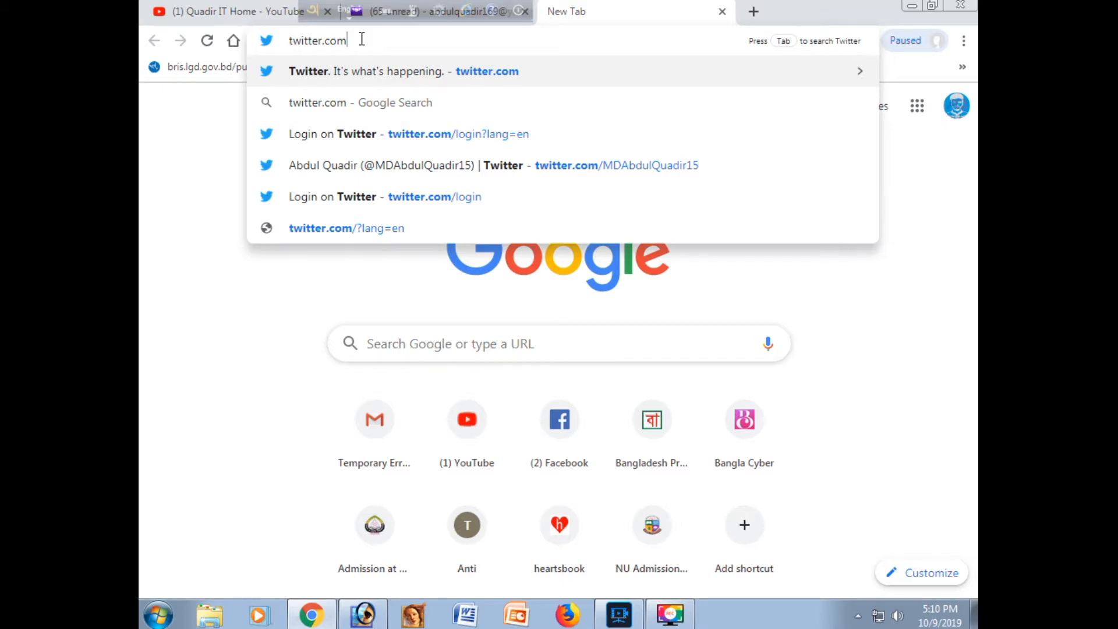
{"action": "key", "text": "Return"}
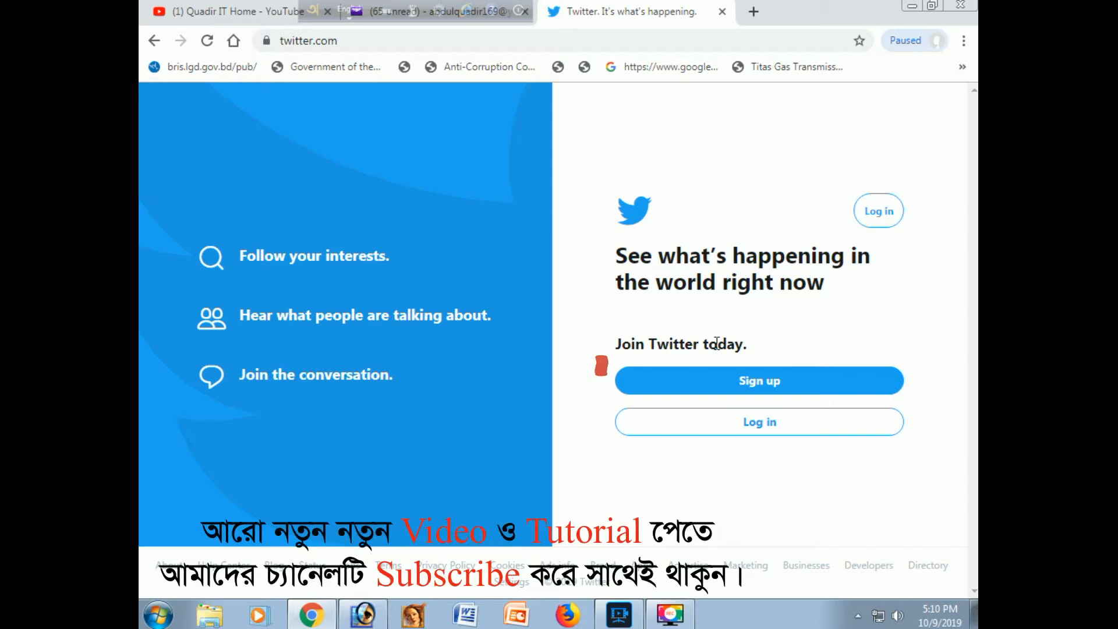
Step: Start signing up for a new Twitter account and enter "Quadir IT Home" as the name
{"action": "left_click", "coordinate": [779, 384]}
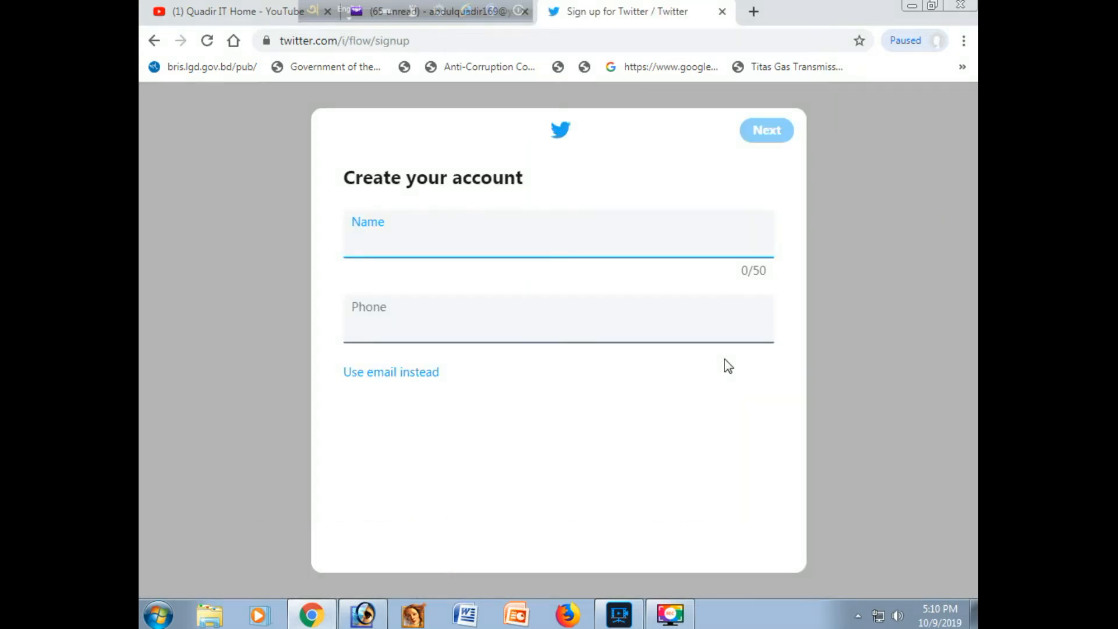
{"action": "left_click", "coordinate": [420, 247]}
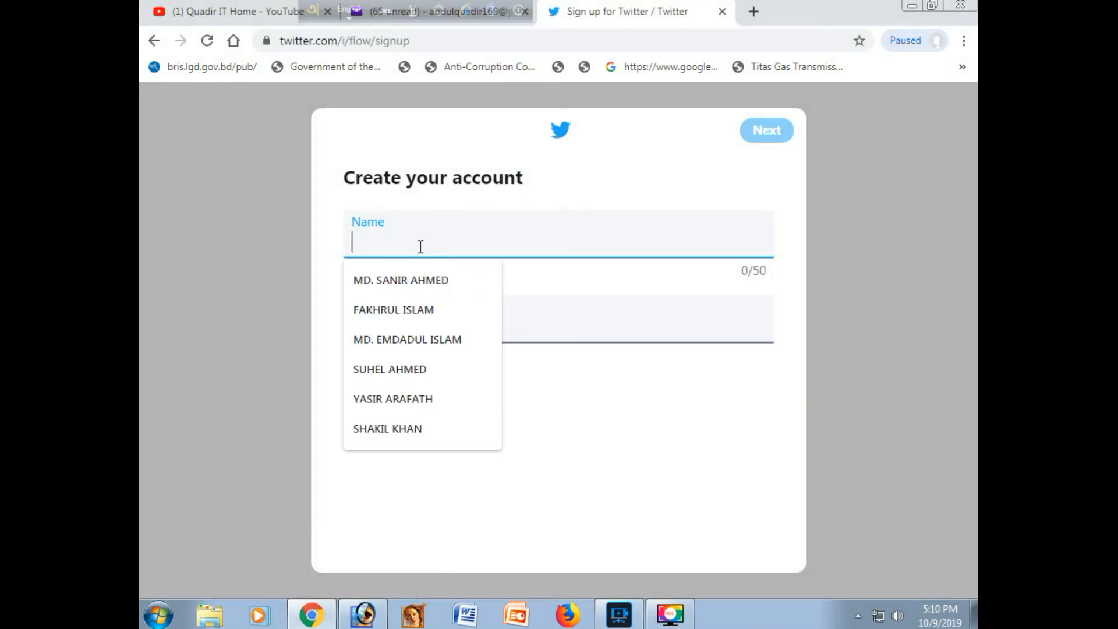
{"action": "type", "text": "Q"}
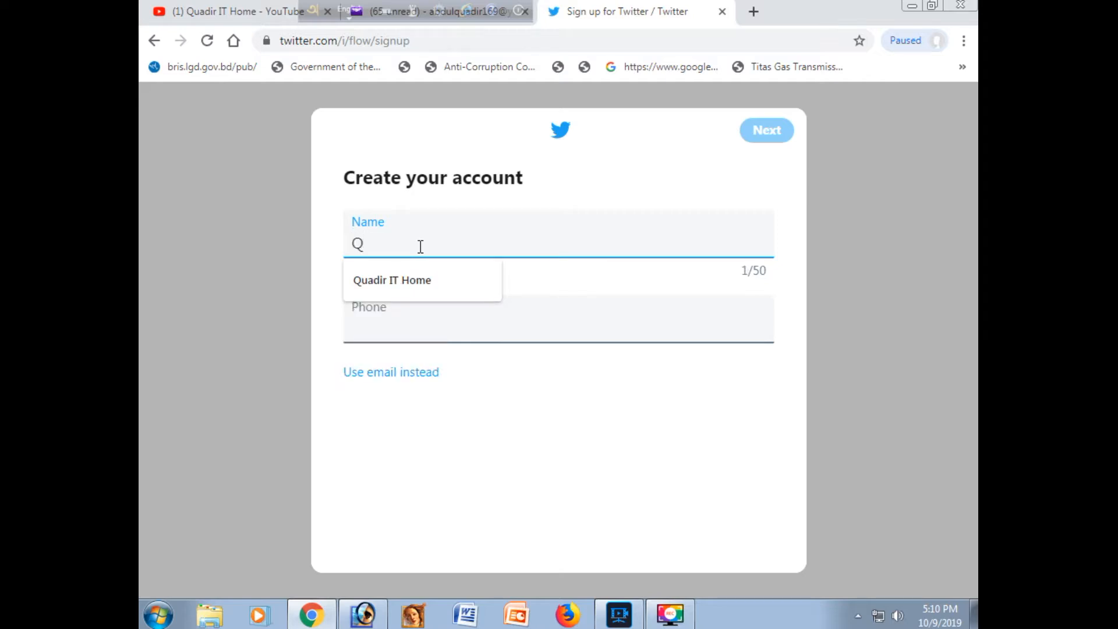
{"action": "type", "text": "uadir IT Home"}
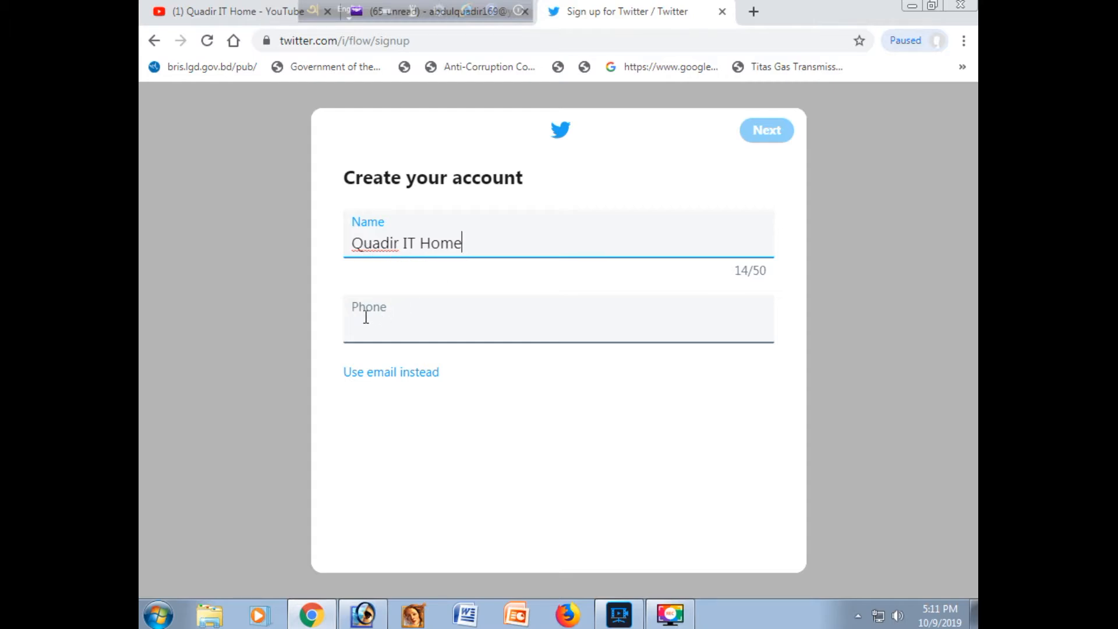
{"action": "left_click", "coordinate": [411, 375]}
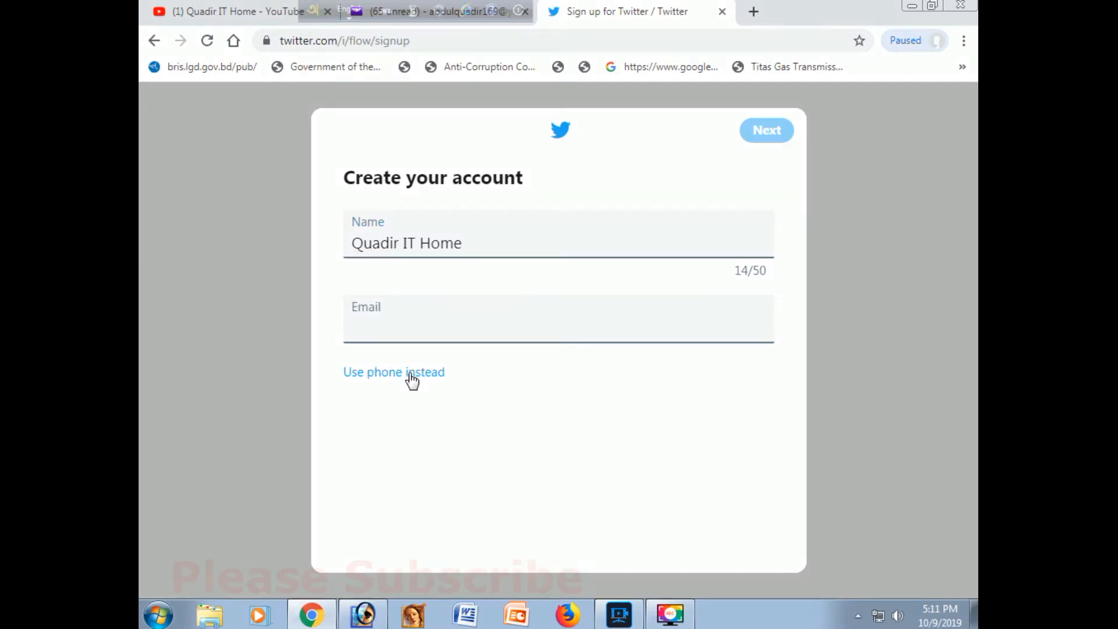
{"action": "left_click", "coordinate": [386, 334]}
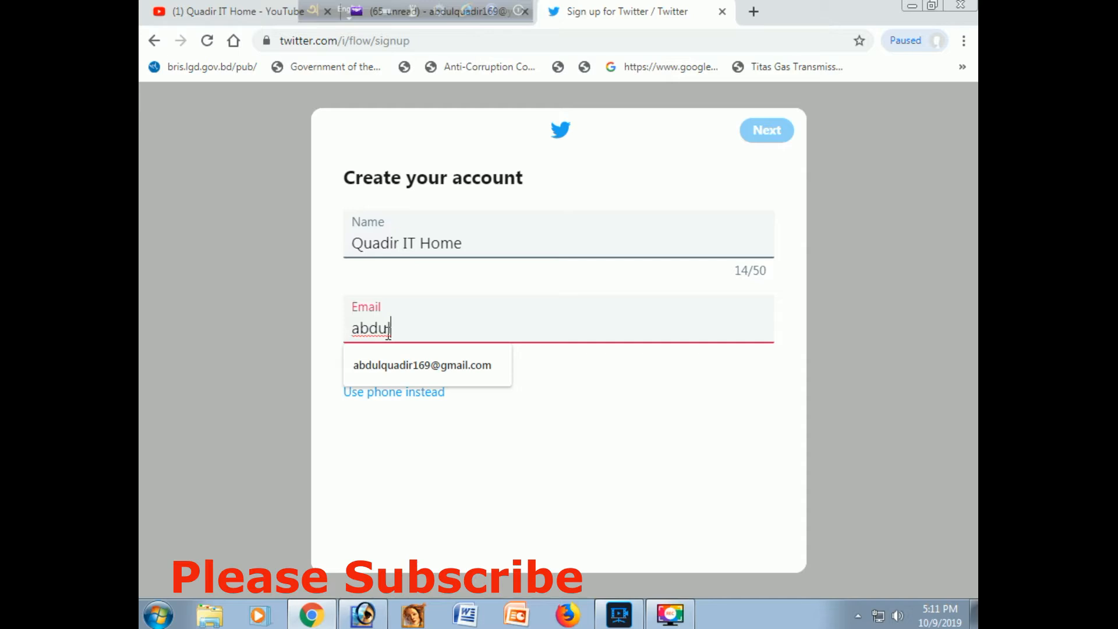
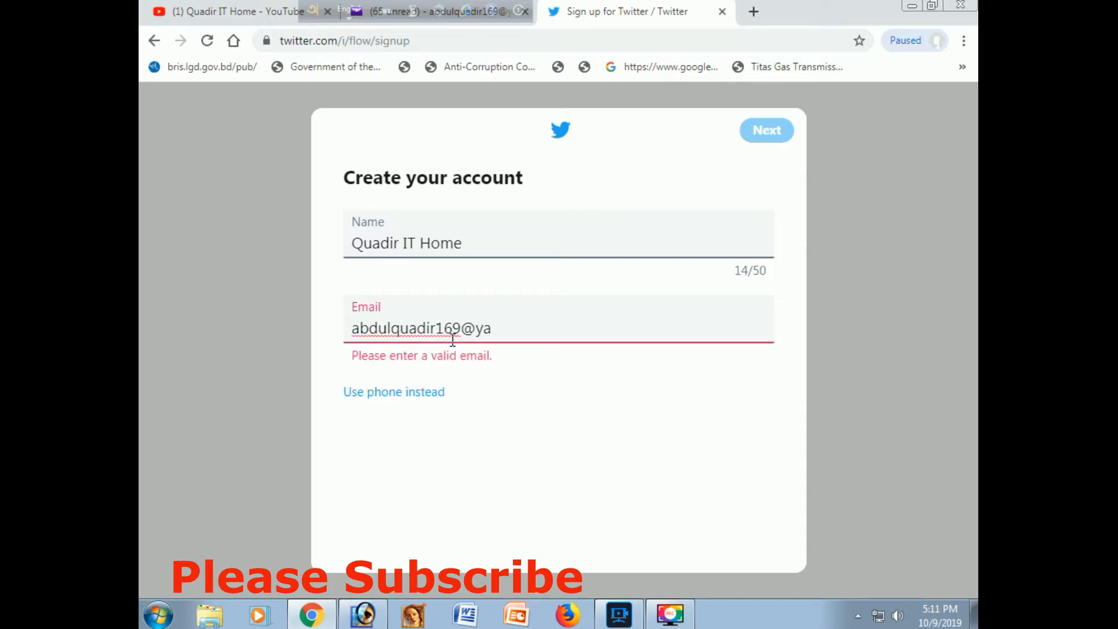
{"action": "left_click", "coordinate": [431, 373]}
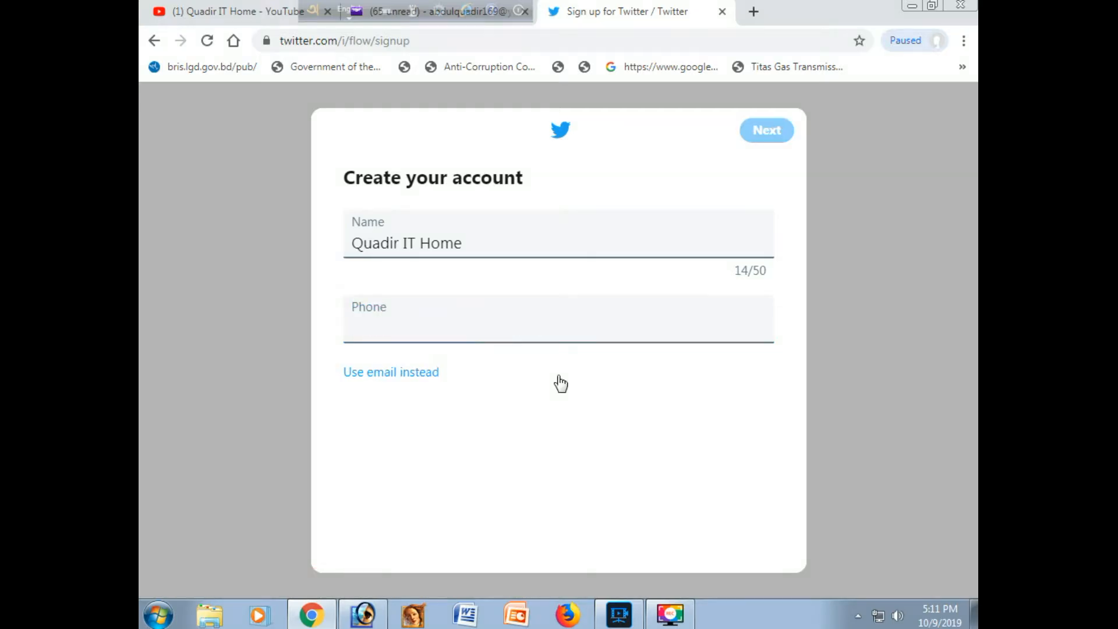
Step: Switch the sign-up form from phone to email and fill in the account's email address
{"action": "left_click", "coordinate": [407, 376]}
{"action": "left_click", "coordinate": [413, 319]}
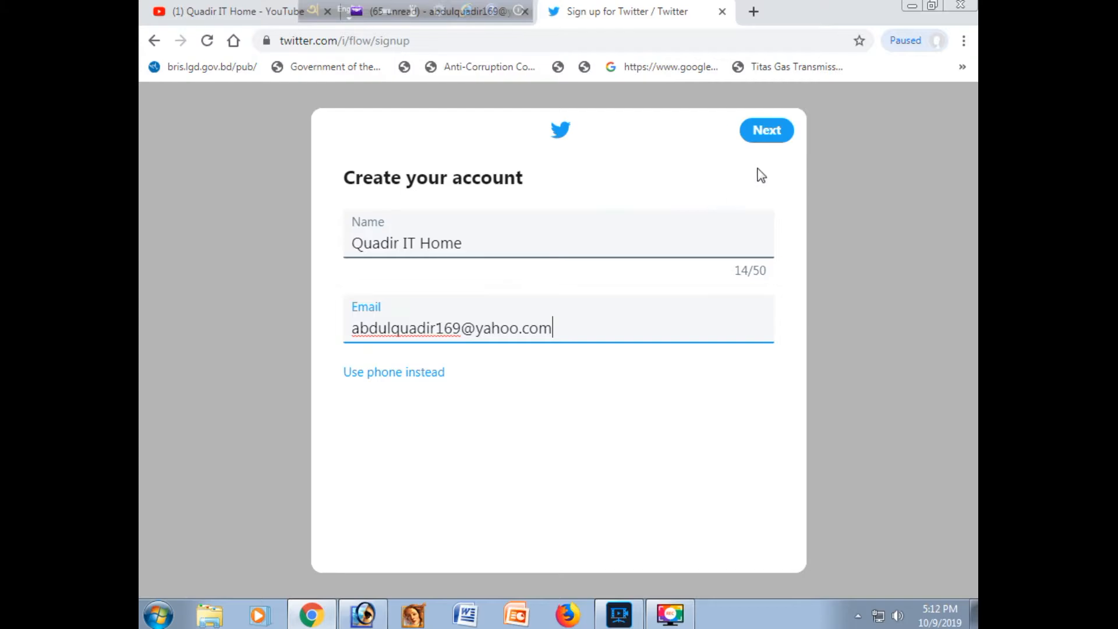
Step: Continue with personalized ads and web tracking left enabled, and submit the sign-up details
{"action": "left_click", "coordinate": [766, 135]}
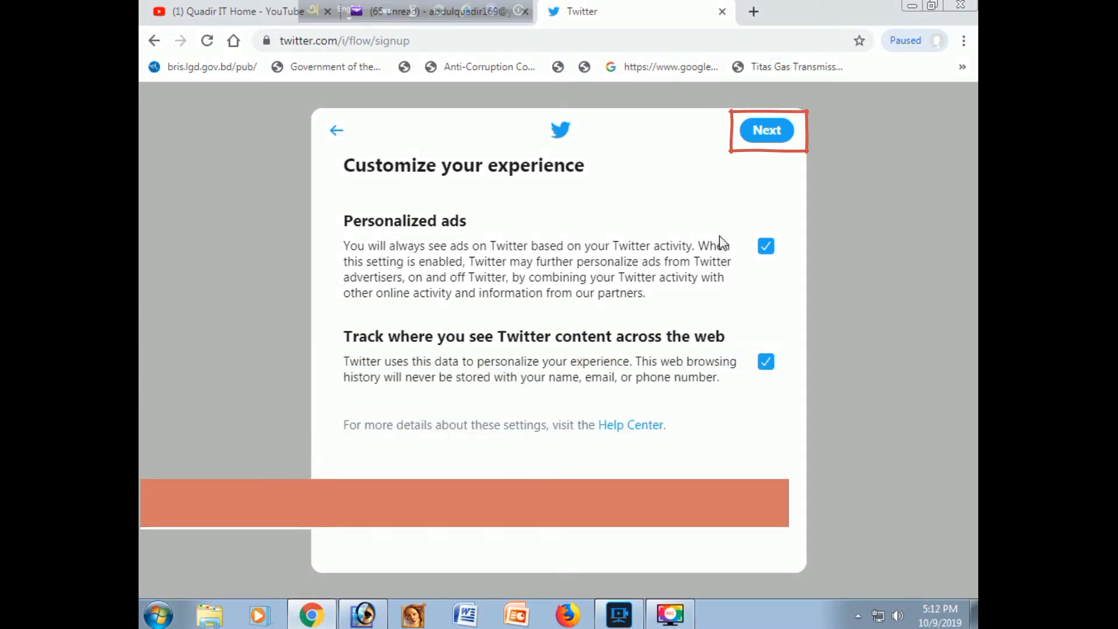
{"action": "left_click", "coordinate": [766, 130]}
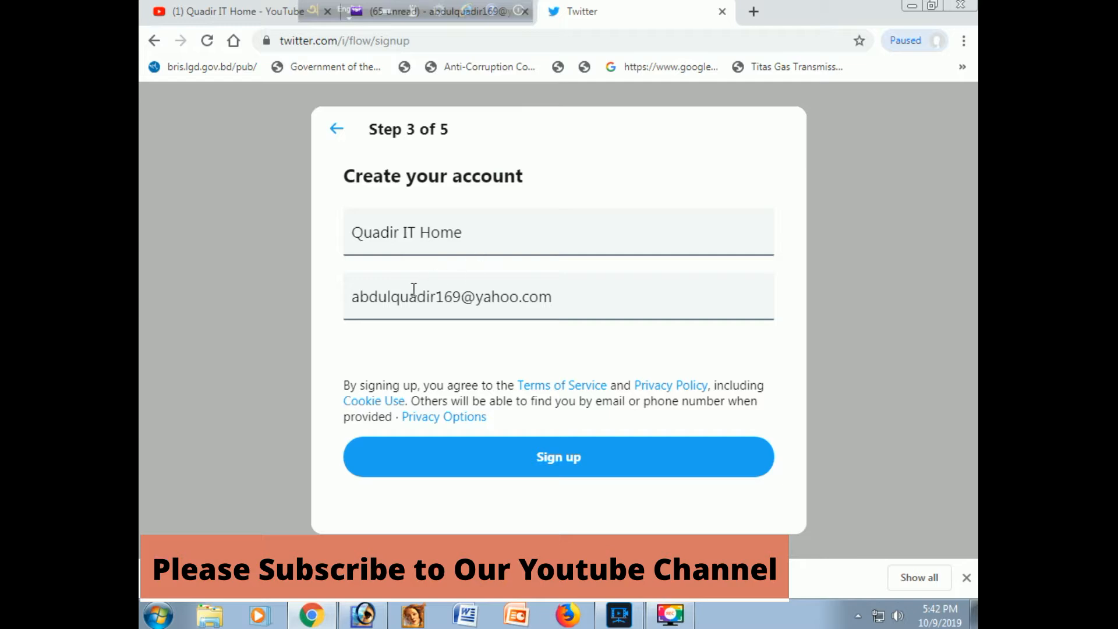
{"action": "left_click", "coordinate": [570, 464]}
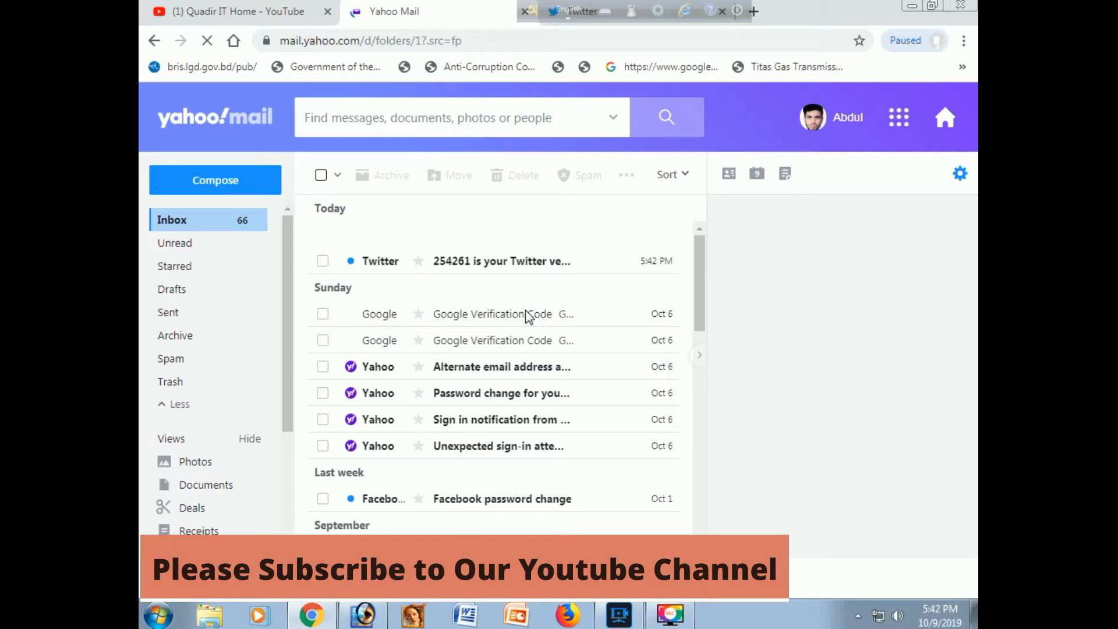
Step: Open Twitter's verification message in the Yahoo Mail inbox and copy the verification code from it
{"action": "left_click", "coordinate": [519, 265]}
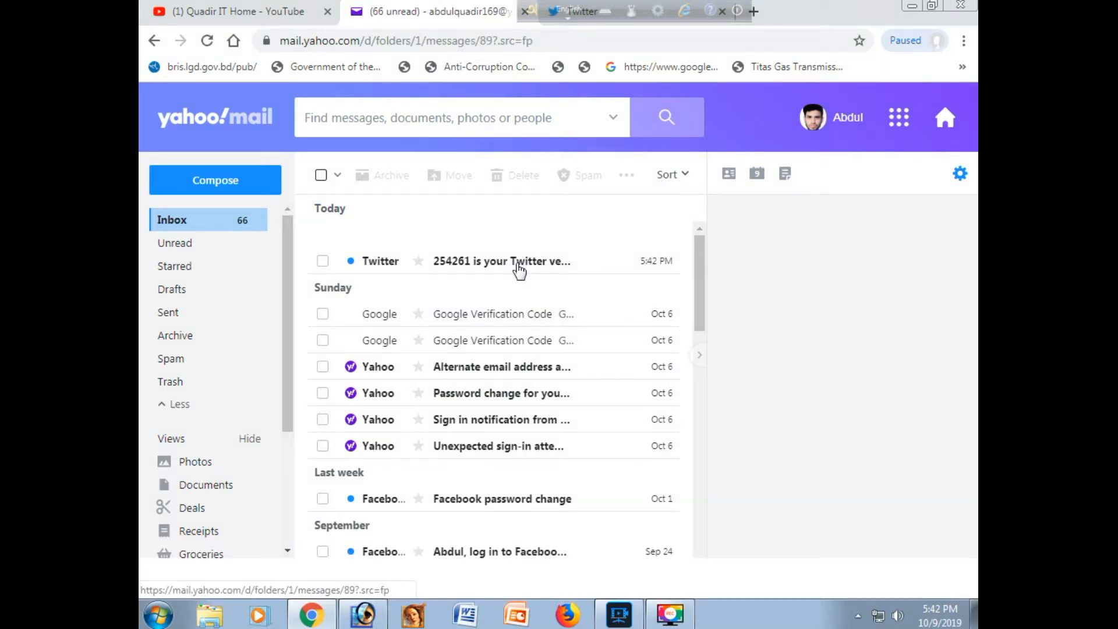
{"action": "left_click", "coordinate": [519, 269]}
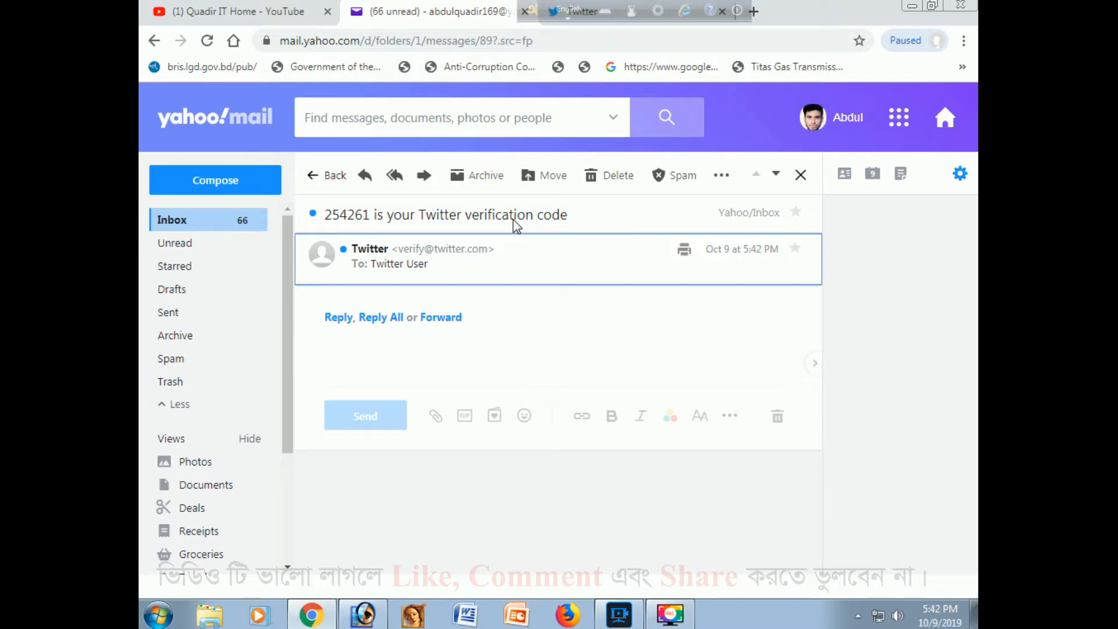
{"action": "scroll", "coordinate": [513, 398], "scroll_direction": "down", "scroll_amount": 5}
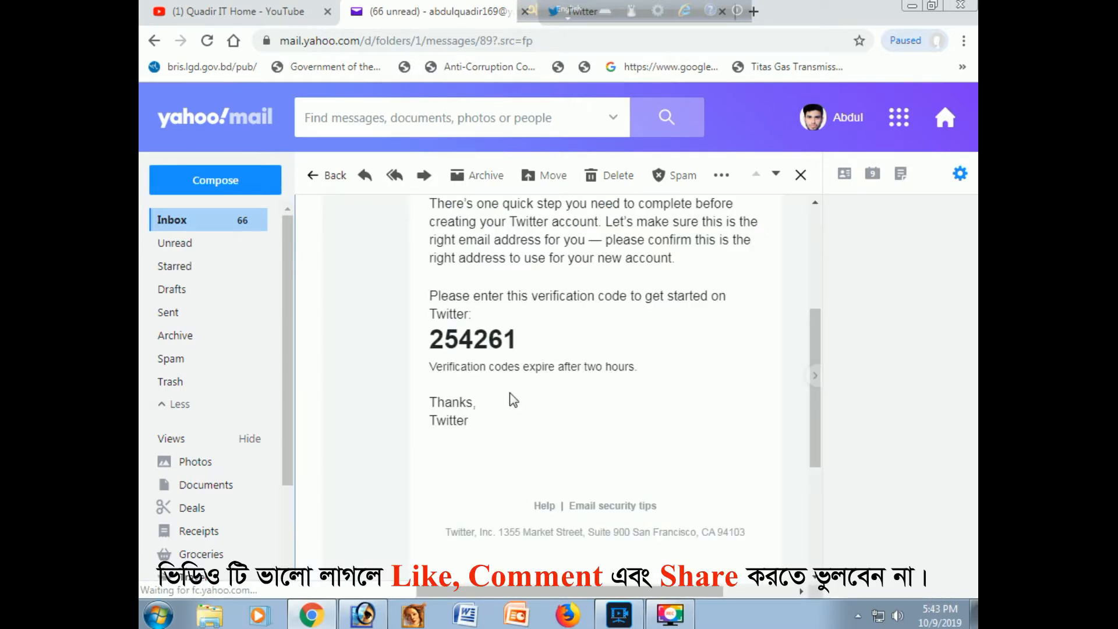
{"action": "double_click", "coordinate": [468, 343]}
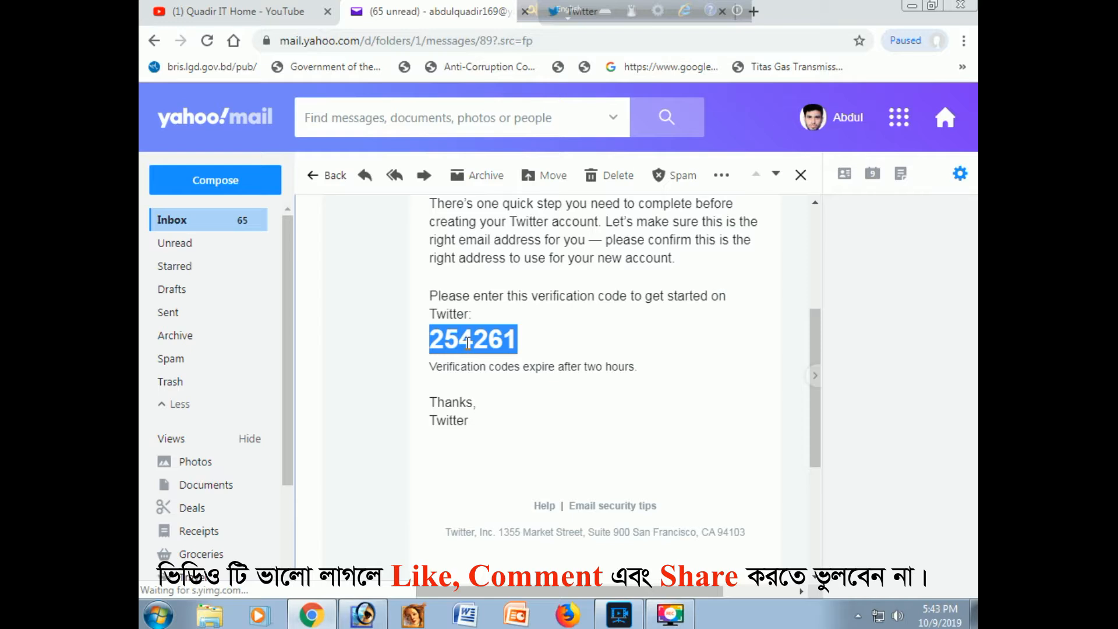
{"action": "right_click", "coordinate": [468, 343]}
{"action": "left_click", "coordinate": [495, 357]}
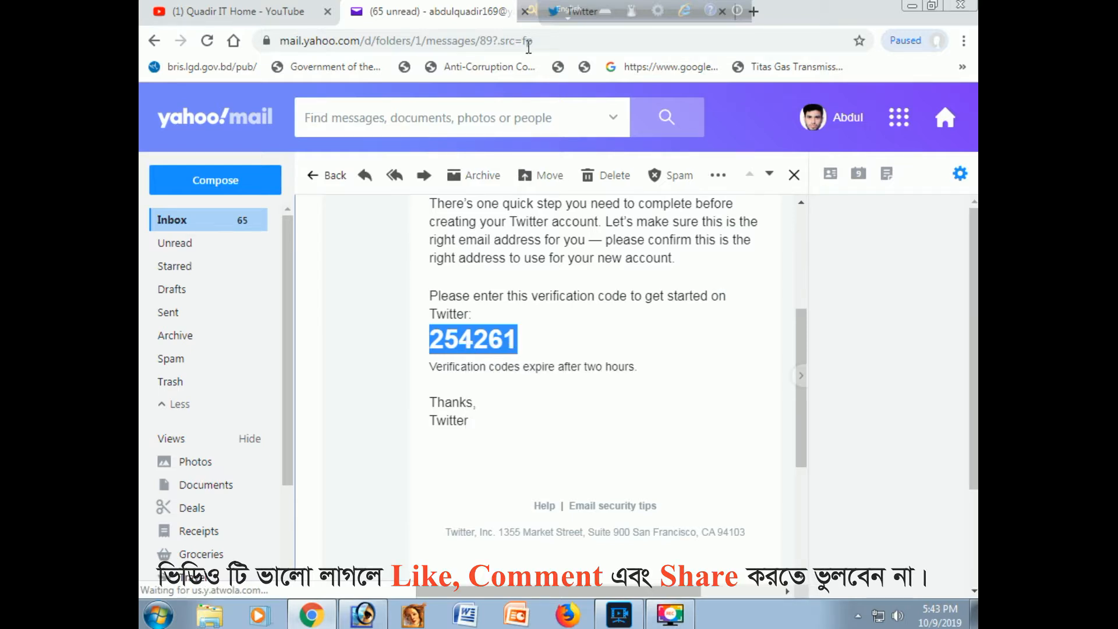
Step: Return to the Twitter sign-up page, paste the verification code and submit it
{"action": "left_click_drag", "start_coordinate": [531, 10], "coordinate": [277, 10]}
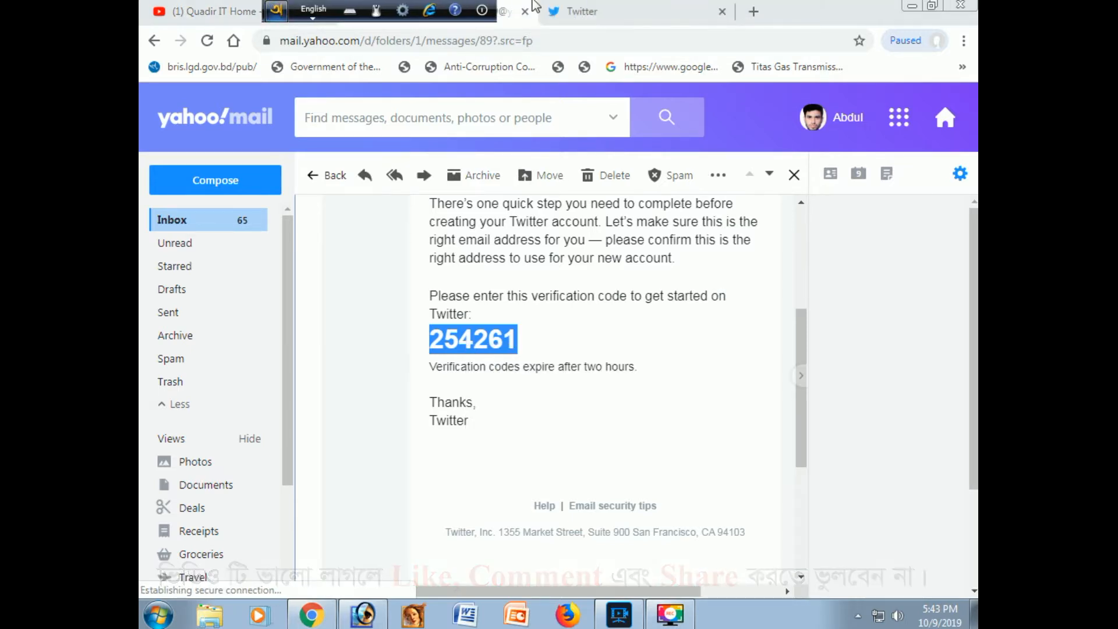
{"action": "left_click", "coordinate": [597, 15]}
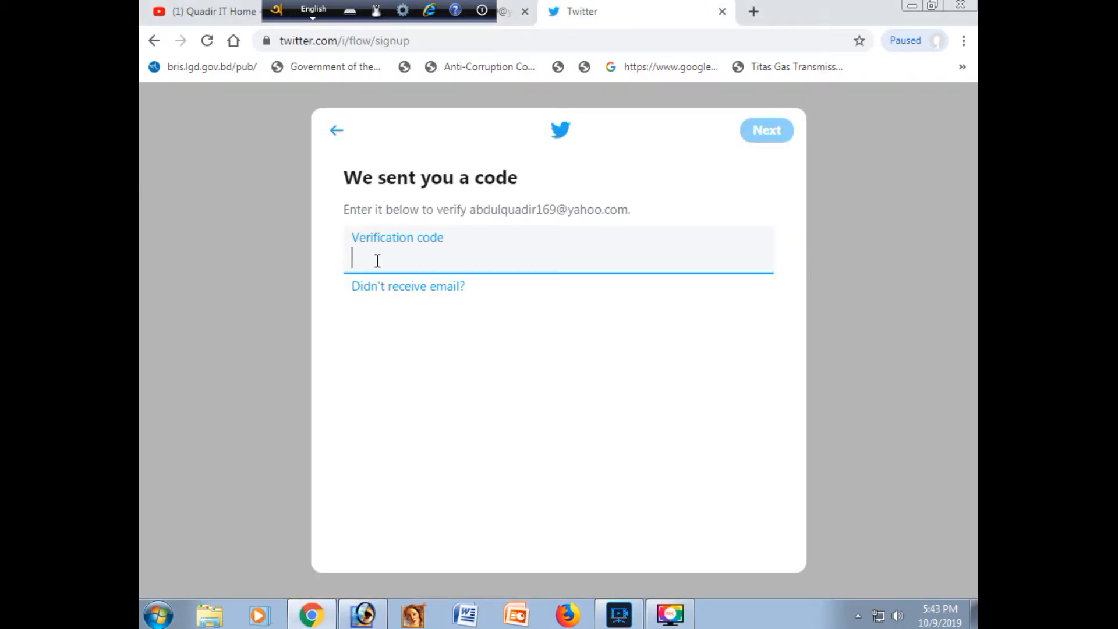
{"action": "right_click", "coordinate": [378, 260]}
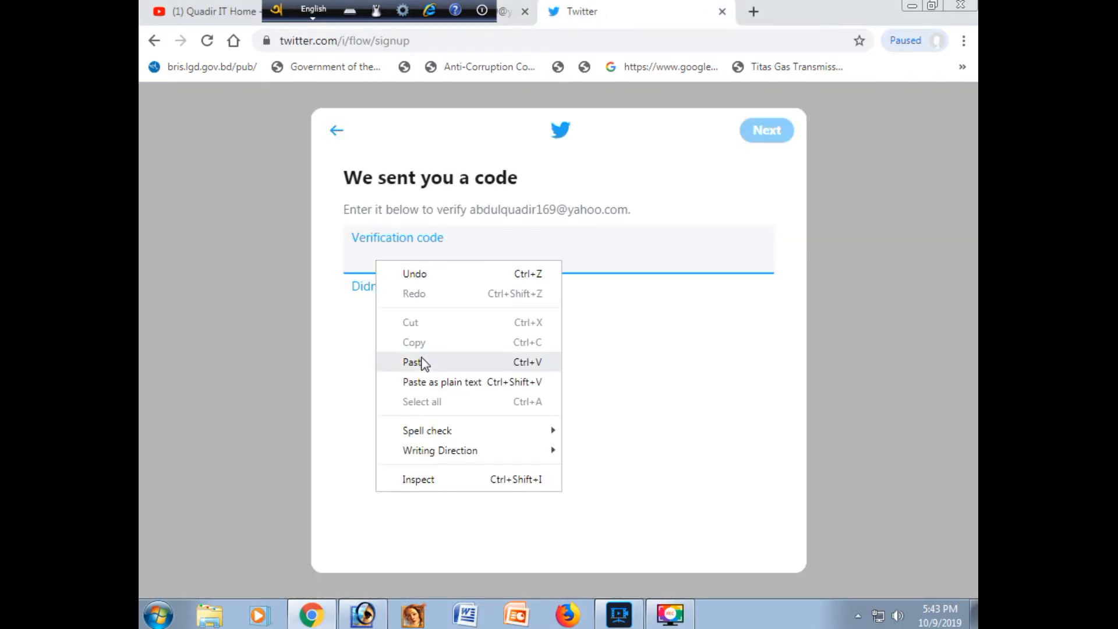
{"action": "left_click", "coordinate": [449, 363]}
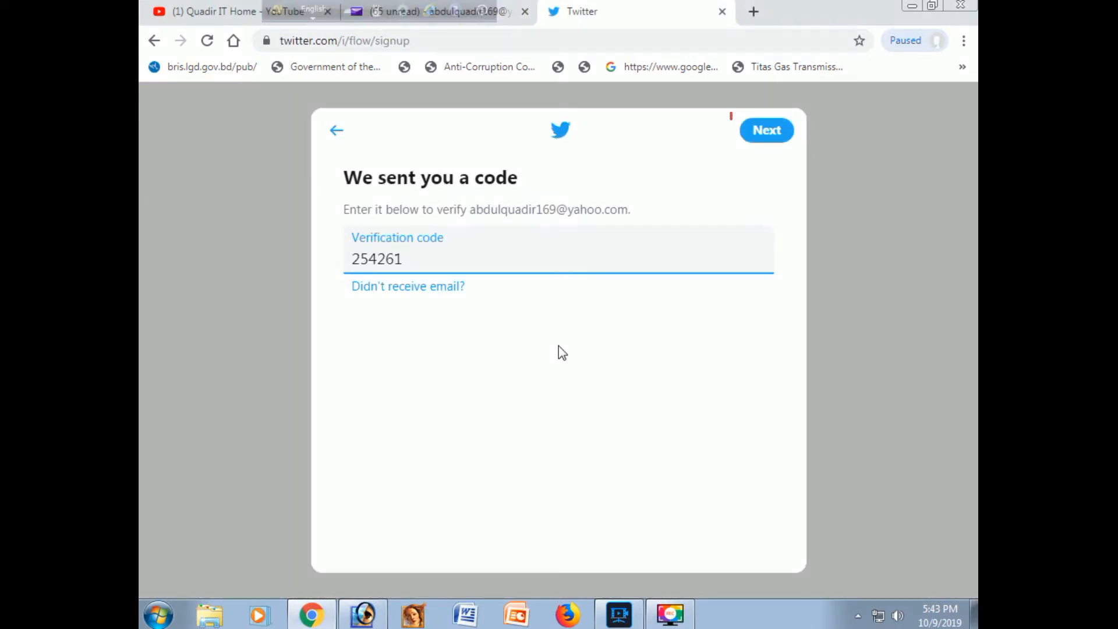
{"action": "left_click", "coordinate": [767, 133]}
Step: Enter a password for the new account and continue
{"action": "left_click", "coordinate": [442, 263]}
{"action": "type", "text": "•••••••"}
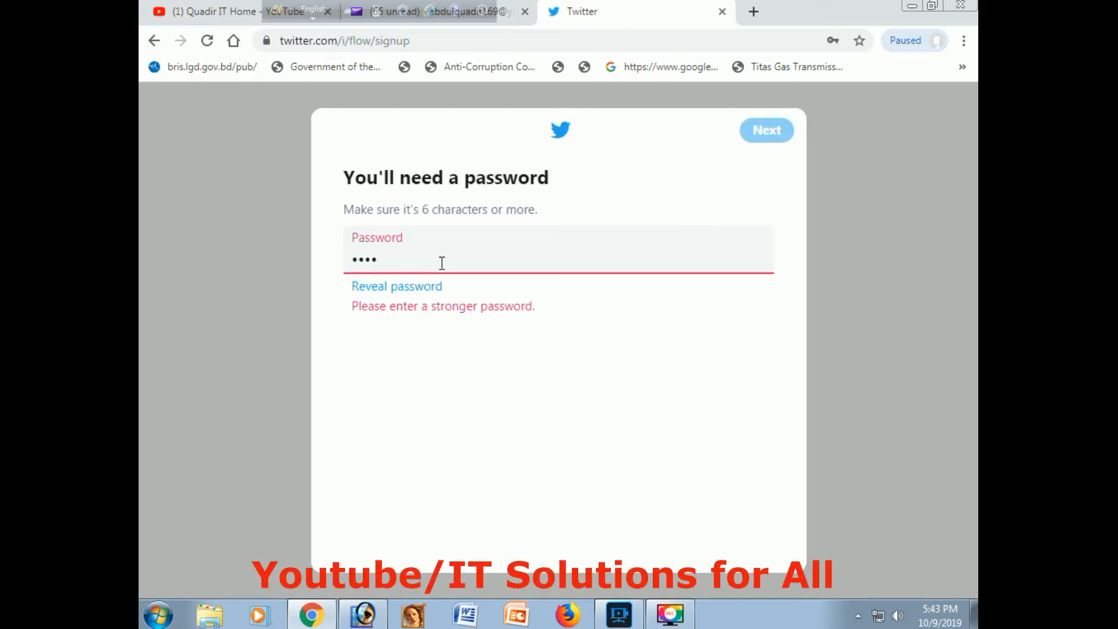
{"action": "type", "text": "•"}
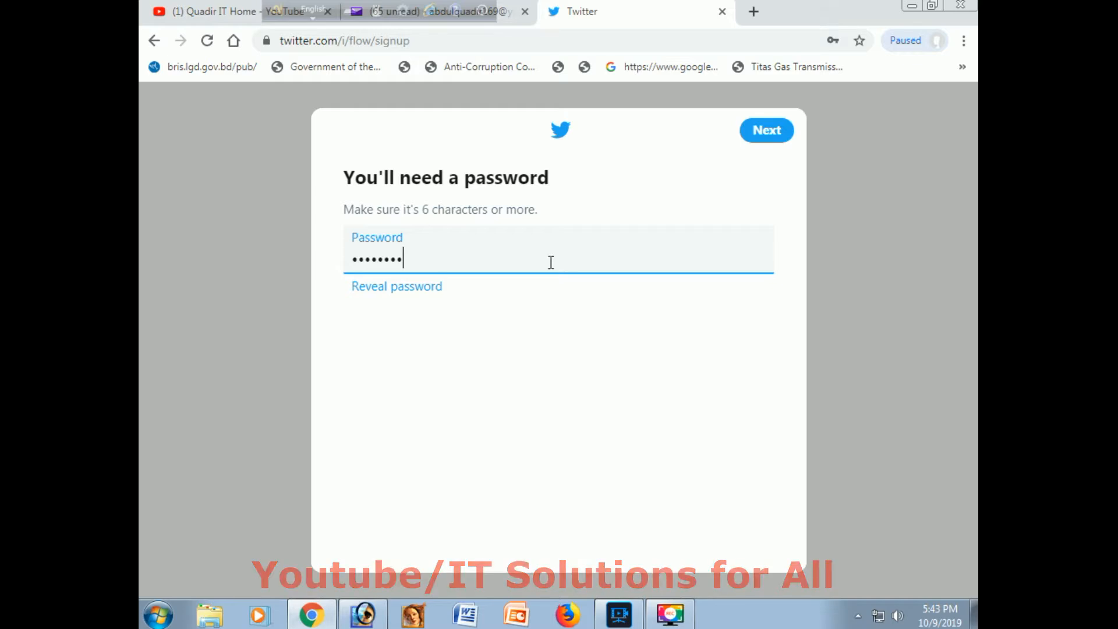
{"action": "left_click", "coordinate": [768, 132]}
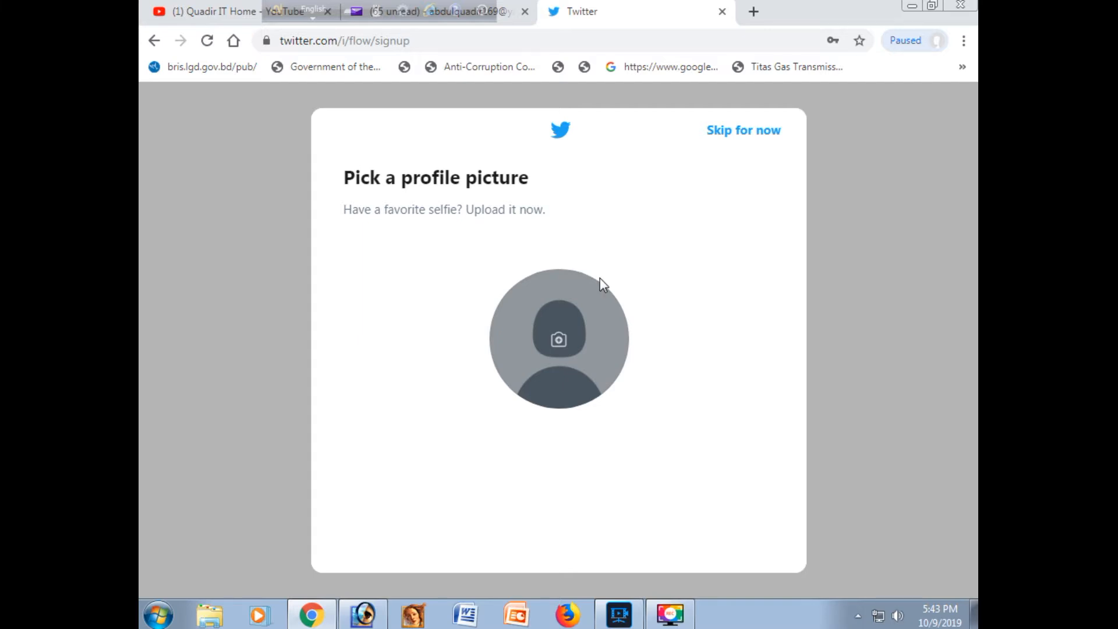
Step: Upload the green house Quadir IT Home logo from the picture folders under All Documents on drive D as the profile picture, and continue
{"action": "left_click", "coordinate": [559, 341]}
{"action": "left_click", "coordinate": [265, 35]}
{"action": "left_click", "coordinate": [192, 53]}
{"action": "double_click", "coordinate": [422, 166]}
{"action": "double_click", "coordinate": [440, 122]}
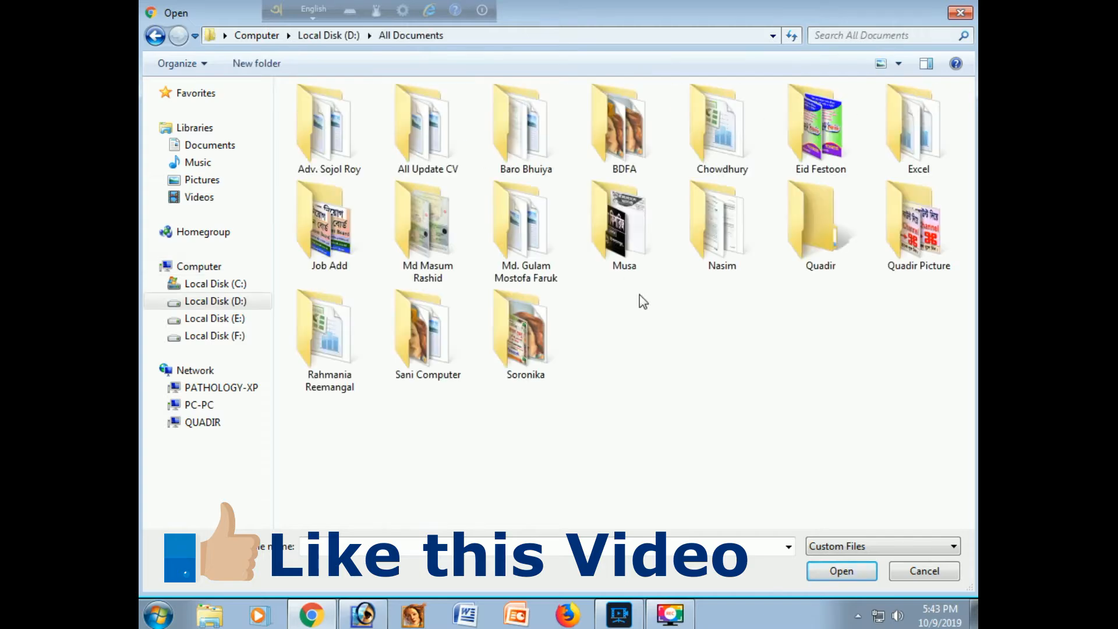
{"action": "double_click", "coordinate": [919, 227]}
{"action": "double_click", "coordinate": [322, 125]}
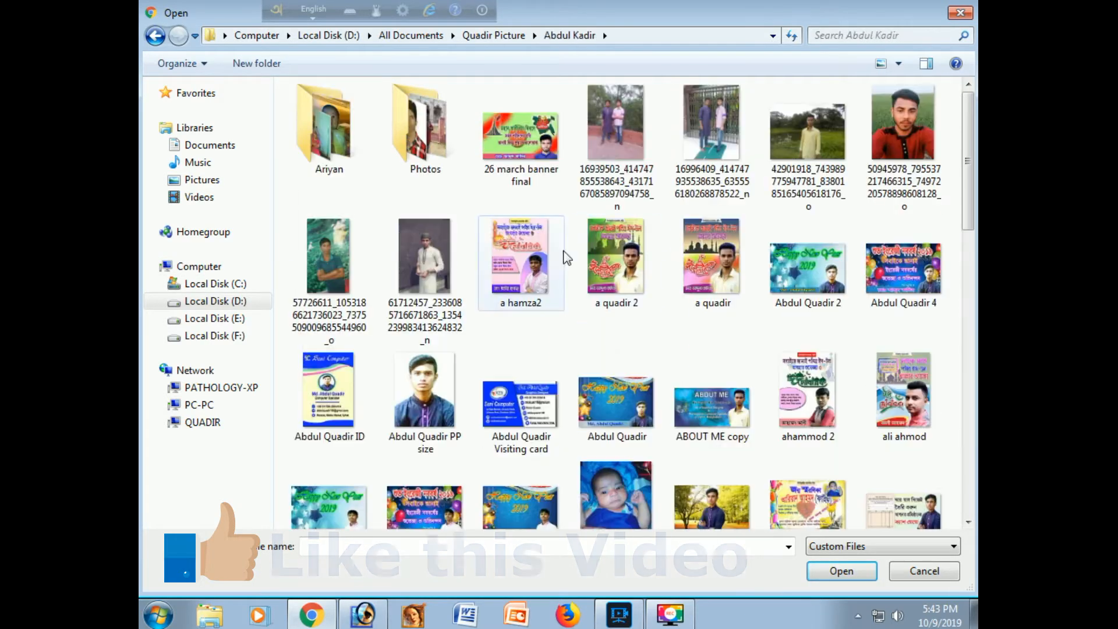
{"action": "left_click_drag", "start_coordinate": [968, 204], "coordinate": [972, 438]}
{"action": "double_click", "coordinate": [439, 250]}
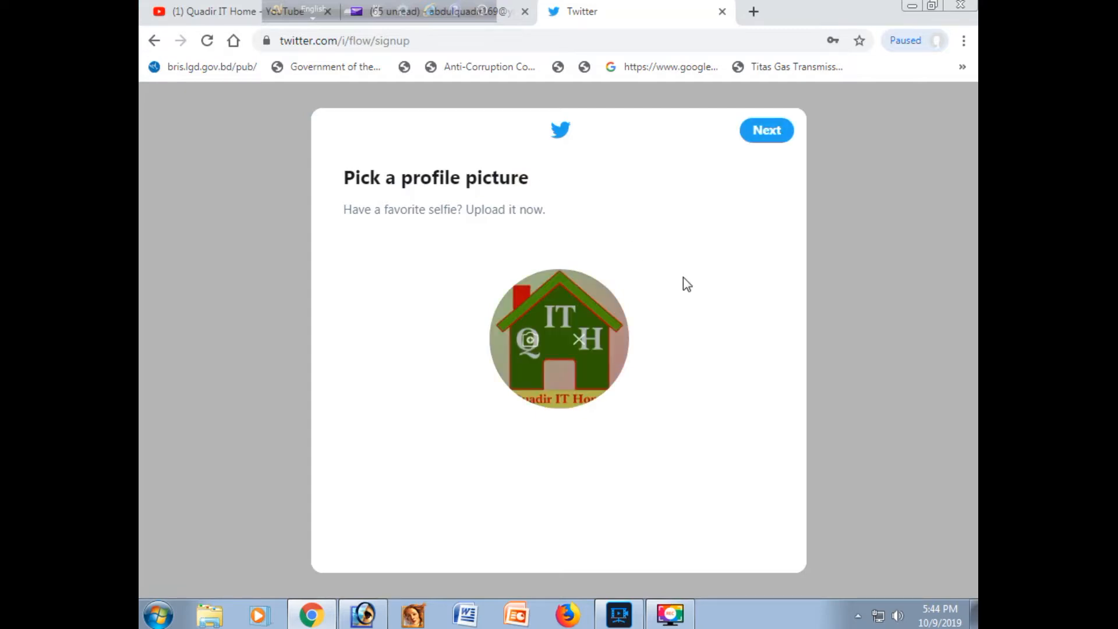
{"action": "left_click", "coordinate": [774, 141]}
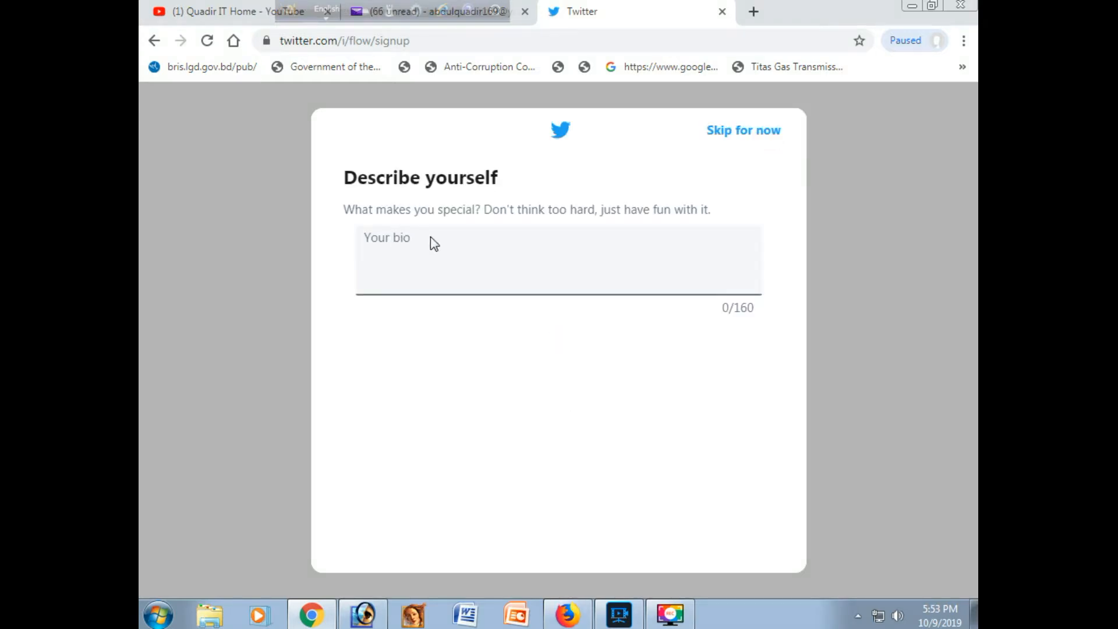
Step: Paste the prepared bio beginning "We make Basic Computer, Graphics Design, Online Apply, Web Research, Social Networking and Video"
{"action": "left_click", "coordinate": [378, 284]}
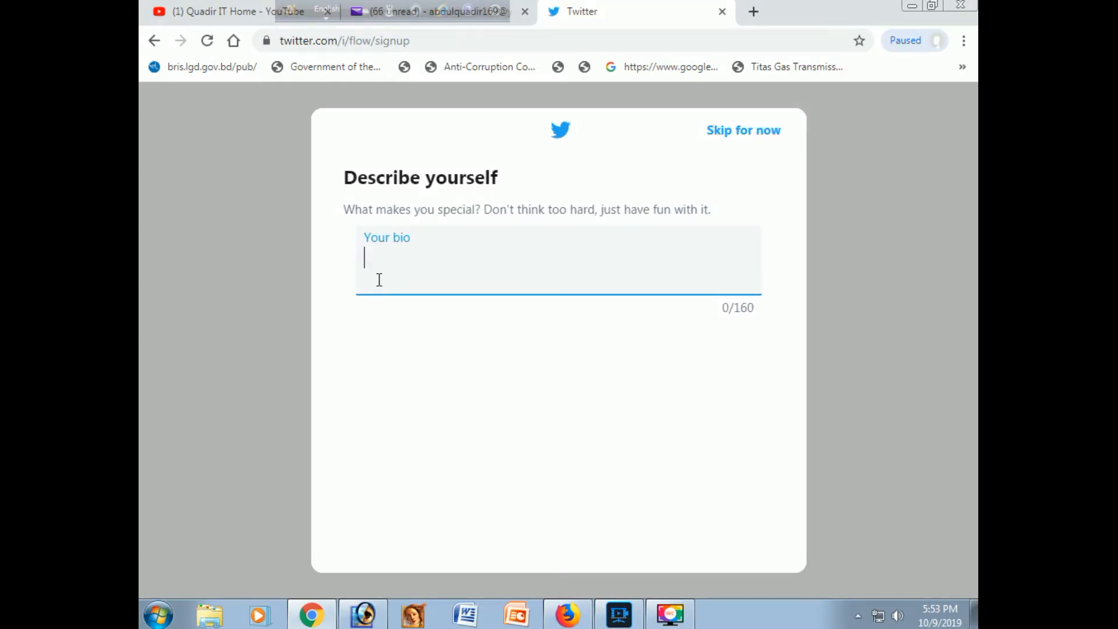
{"action": "key", "text": "ctrl+v"}
{"action": "scroll", "coordinate": [556, 275], "scroll_direction": "up", "scroll_amount": 1}
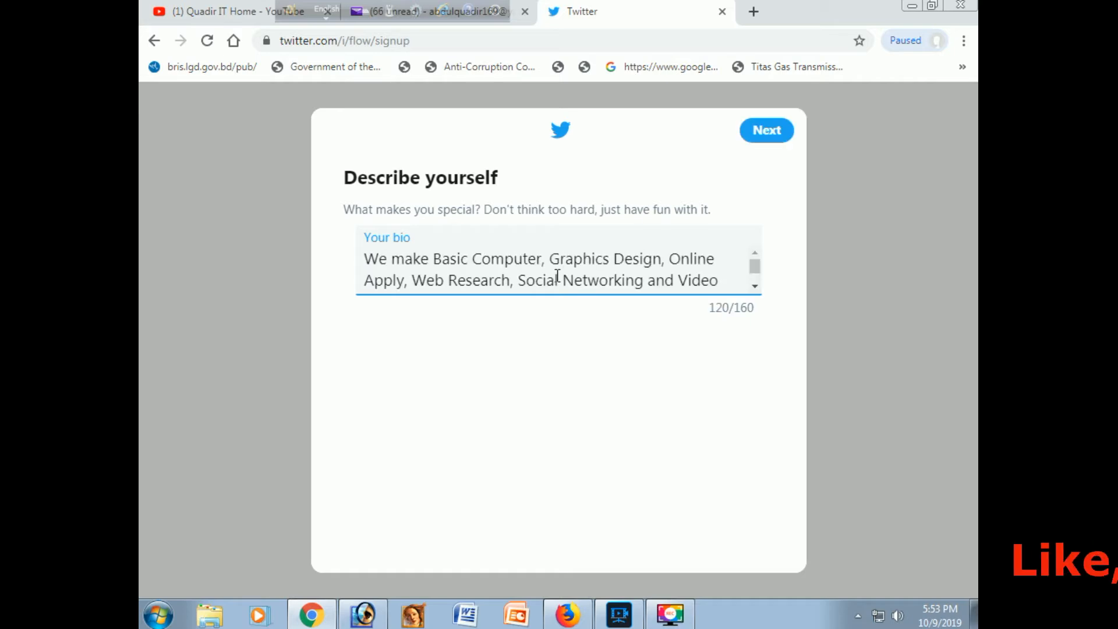
Step: Continue past the bio, search the interests for "Graphics" and choose "graphics designer"
{"action": "scroll", "coordinate": [640, 259], "scroll_direction": "down", "scroll_amount": 1}
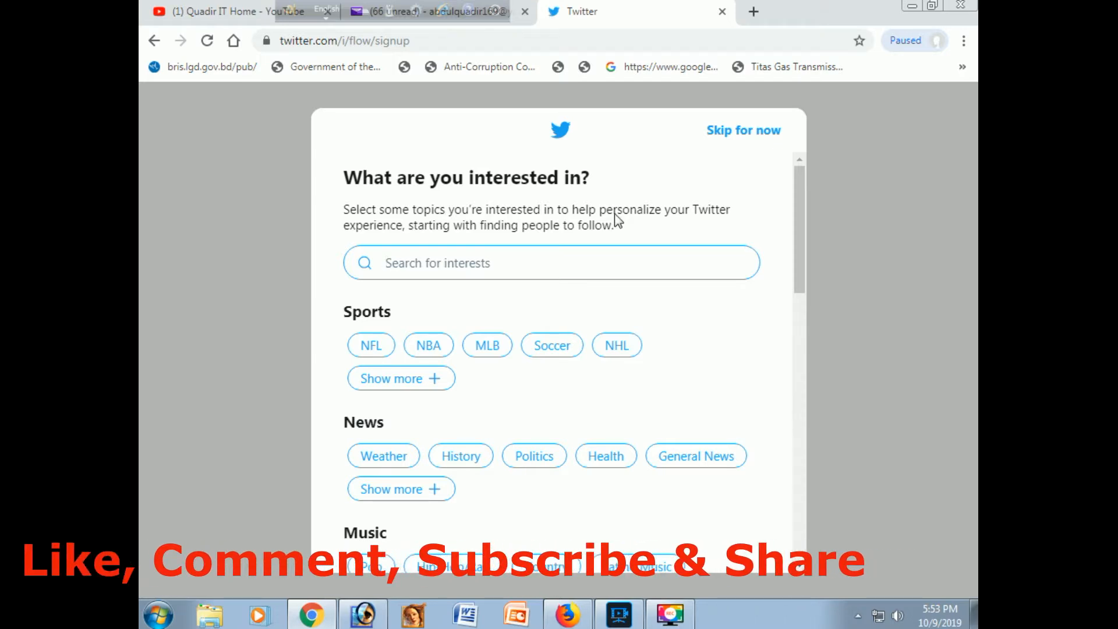
{"action": "left_click", "coordinate": [448, 266]}
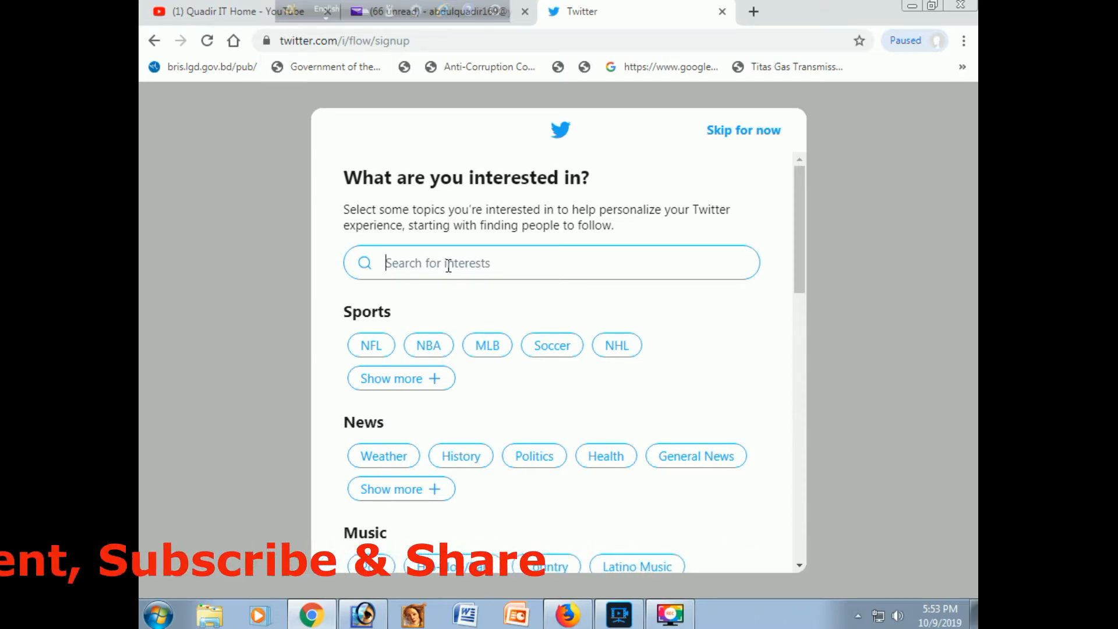
{"action": "type", "text": "G"}
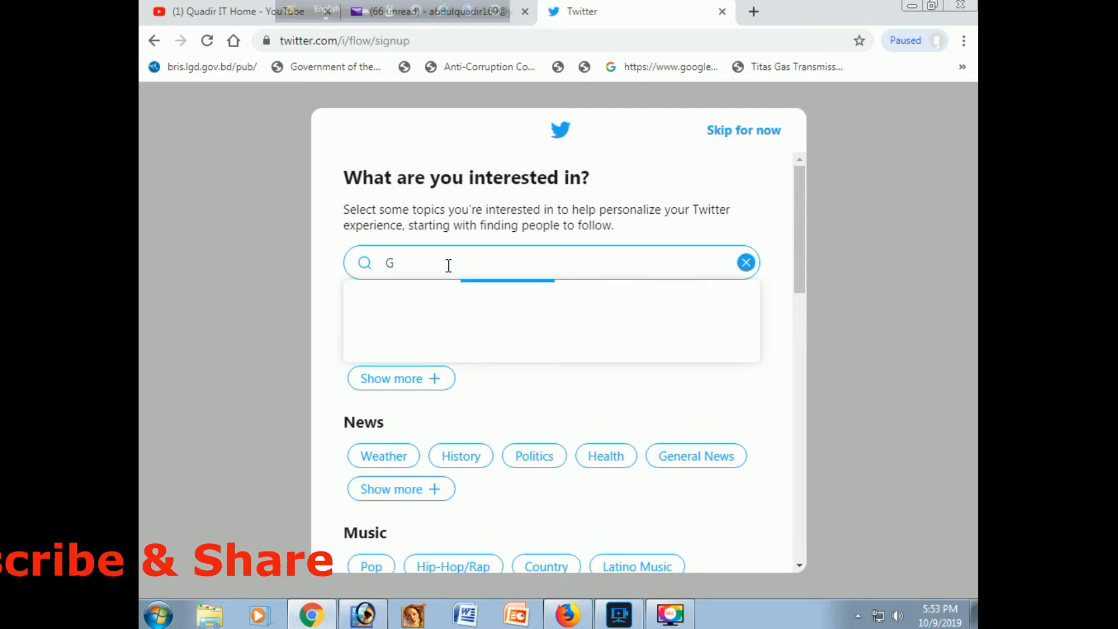
{"action": "type", "text": "raphics"}
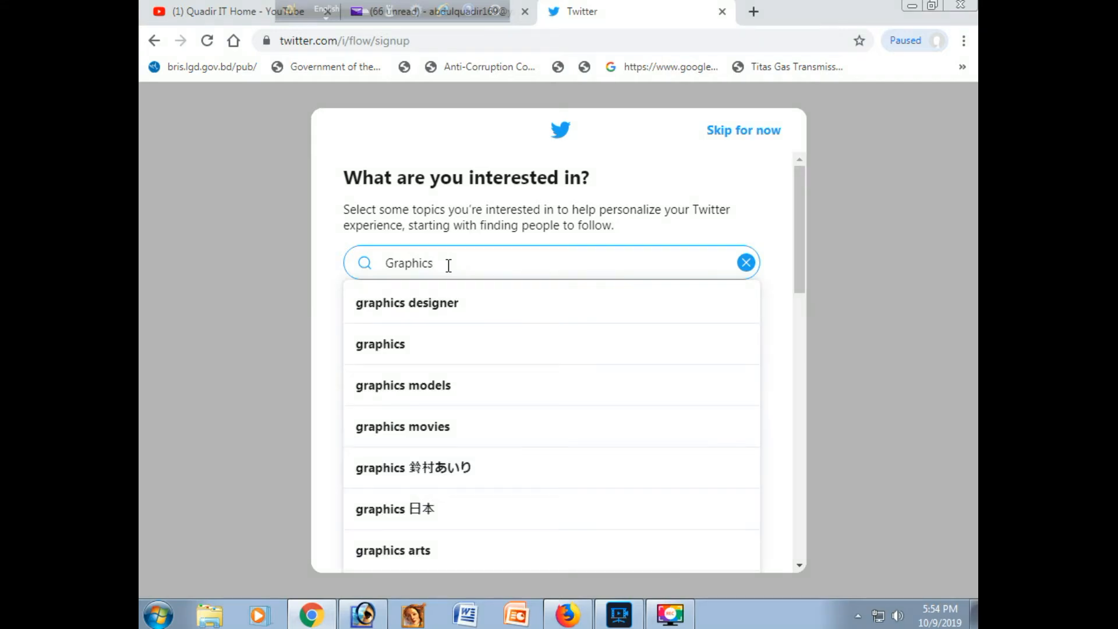
{"action": "left_click", "coordinate": [417, 306]}
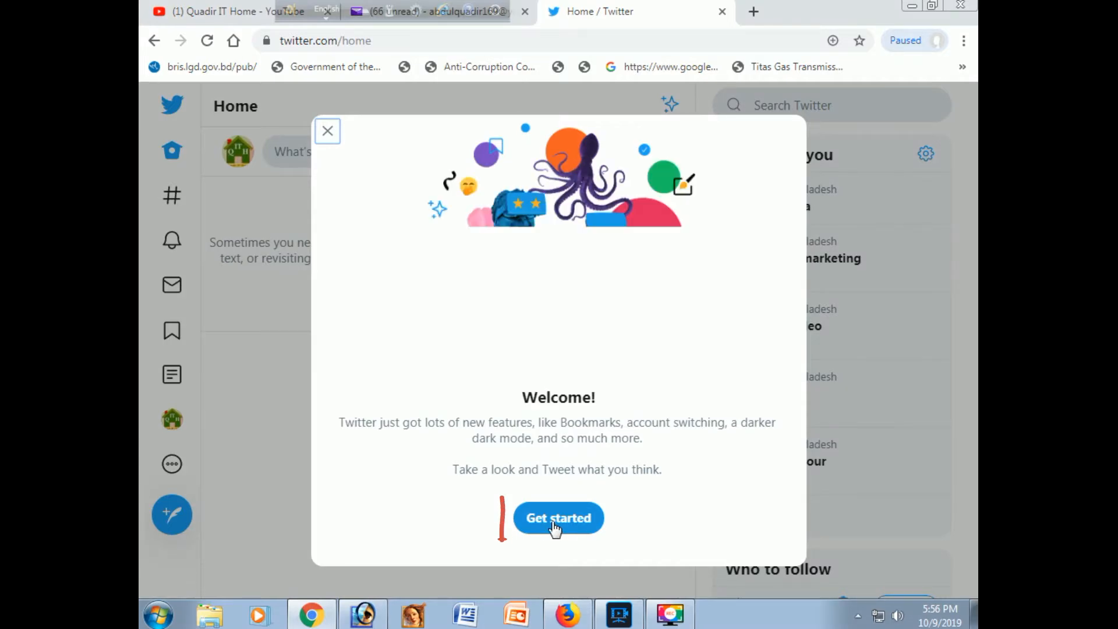
Step: Go through the welcome introduction keeping the default font size, color and background, and open the account's profile page
{"action": "left_click", "coordinate": [555, 527]}
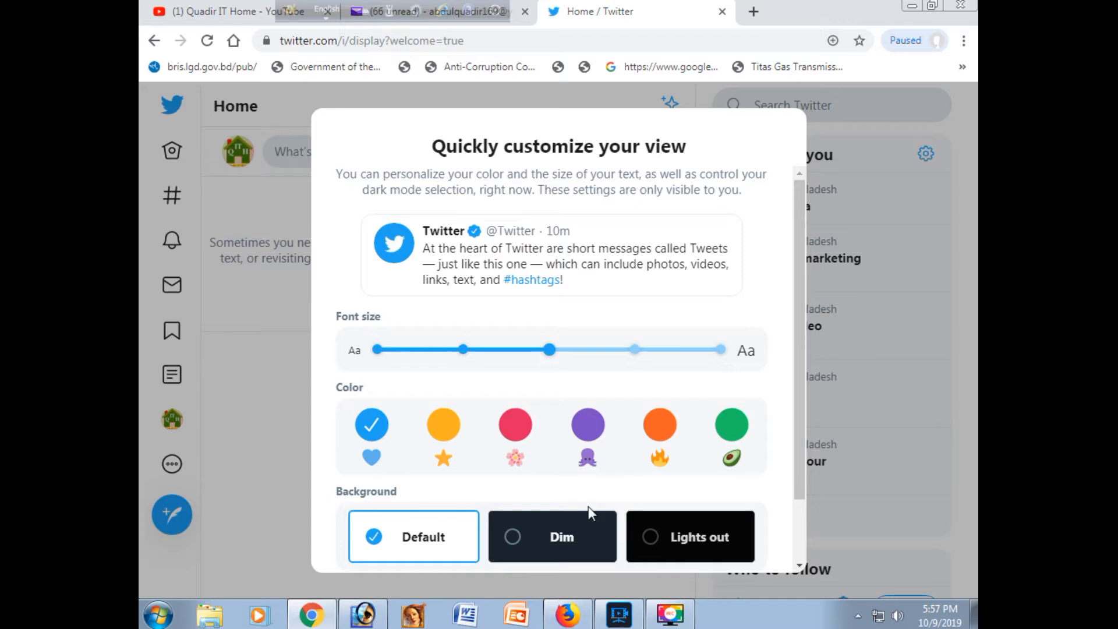
{"action": "scroll", "coordinate": [588, 505], "scroll_direction": "down", "scroll_amount": 2}
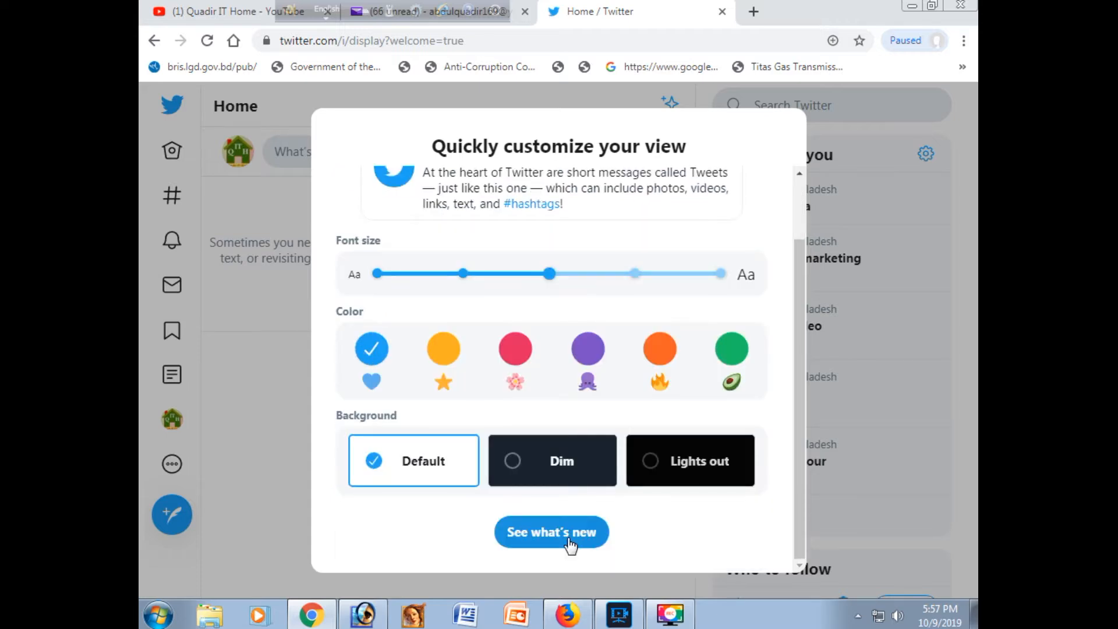
{"action": "left_click", "coordinate": [570, 547]}
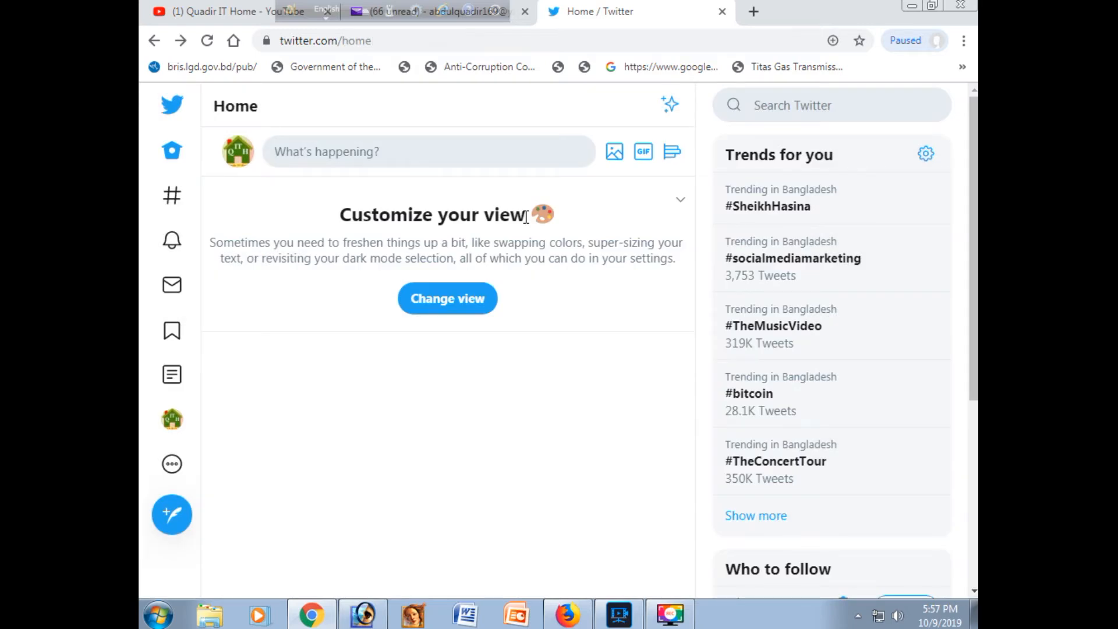
{"action": "left_click", "coordinate": [173, 421]}
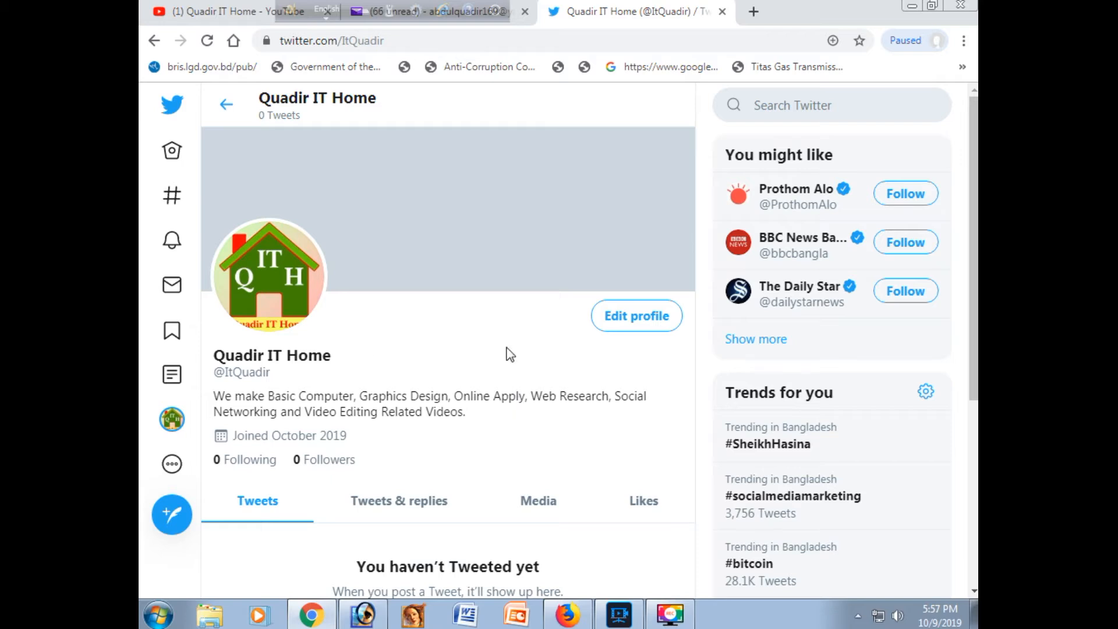
Step: Edit the profile and choose the picture Quadir IT 33 from the Quadir Picture folders as the header image
{"action": "left_click", "coordinate": [640, 319]}
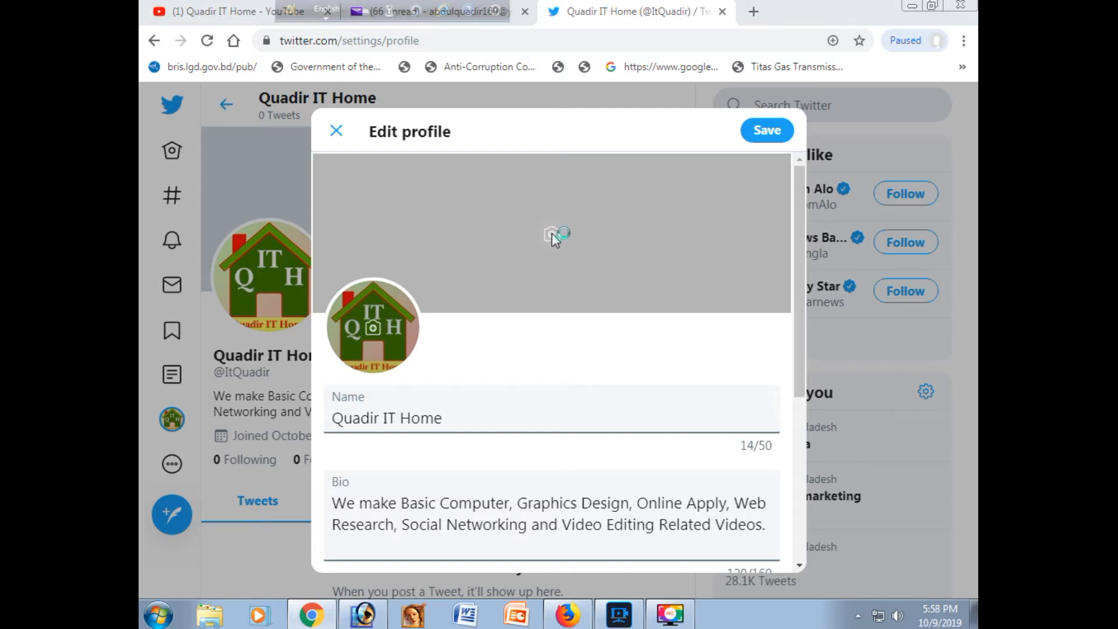
{"action": "left_click_drag", "start_coordinate": [969, 222], "coordinate": [969, 288]}
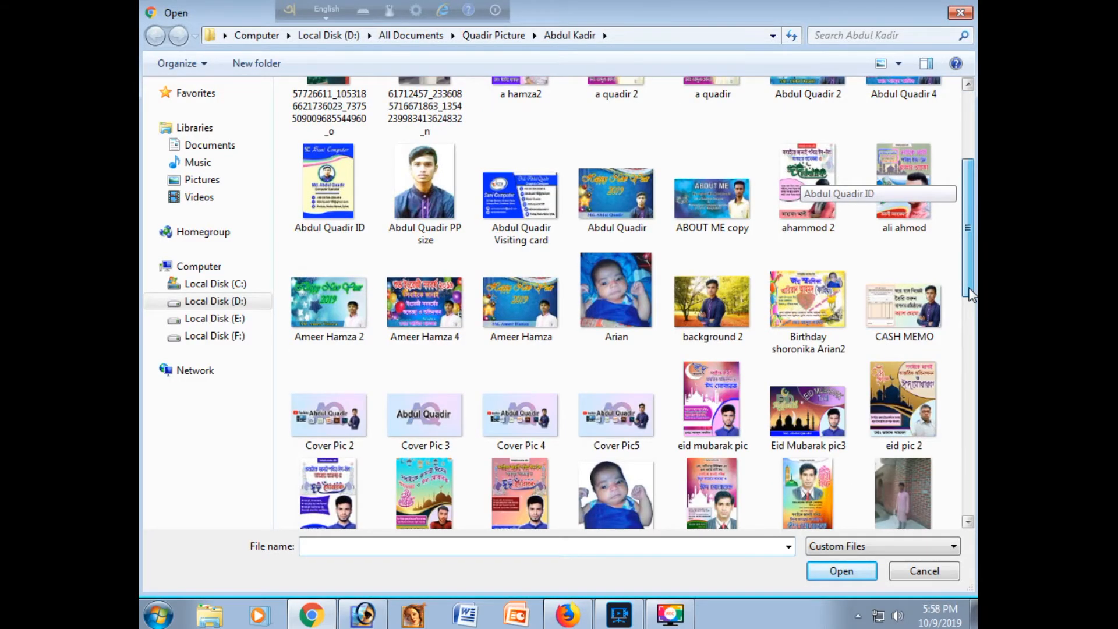
{"action": "left_click_drag", "start_coordinate": [971, 294], "coordinate": [970, 478]}
{"action": "left_click", "coordinate": [530, 306]}
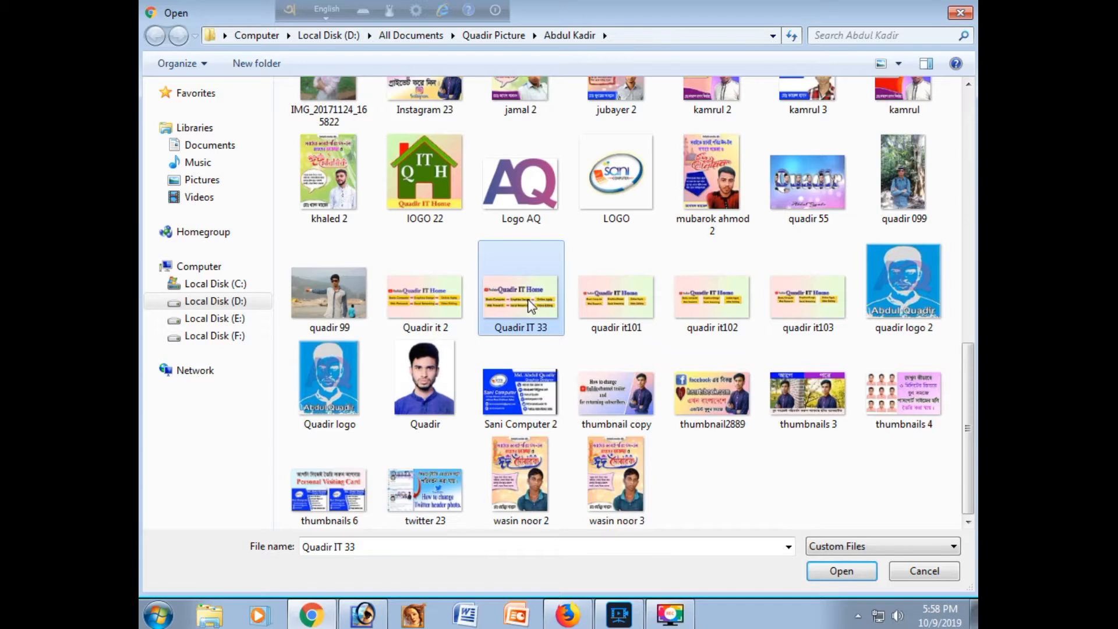
{"action": "double_click", "coordinate": [530, 306]}
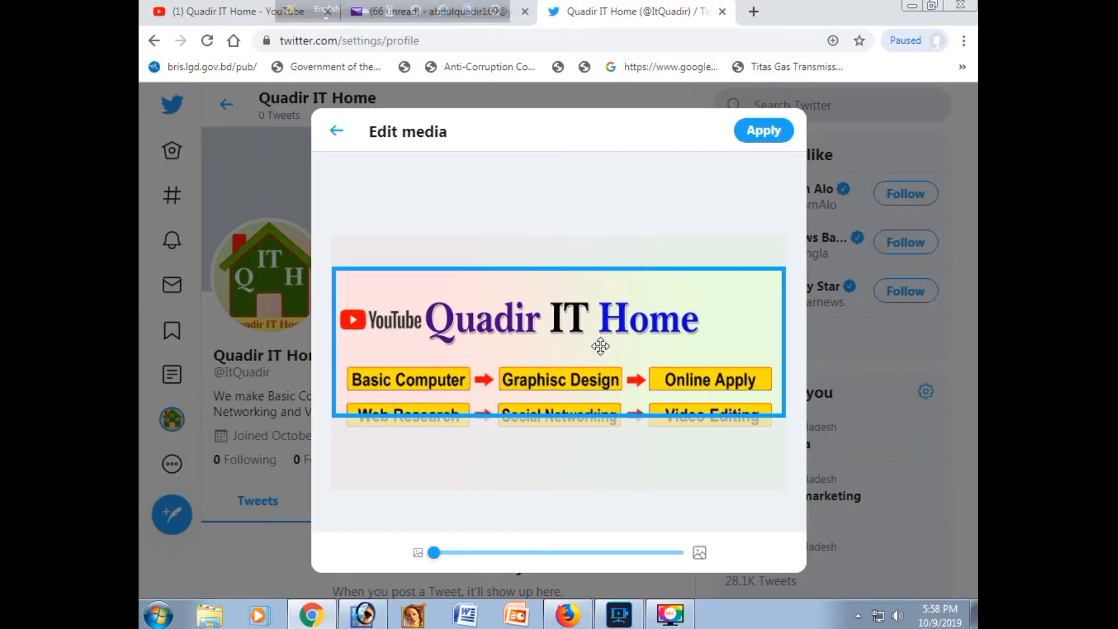
Step: Reposition the header image so the title and both rows of yellow labels fit the crop frame, apply it and save the profile
{"action": "left_click_drag", "start_coordinate": [601, 346], "coordinate": [612, 348]}
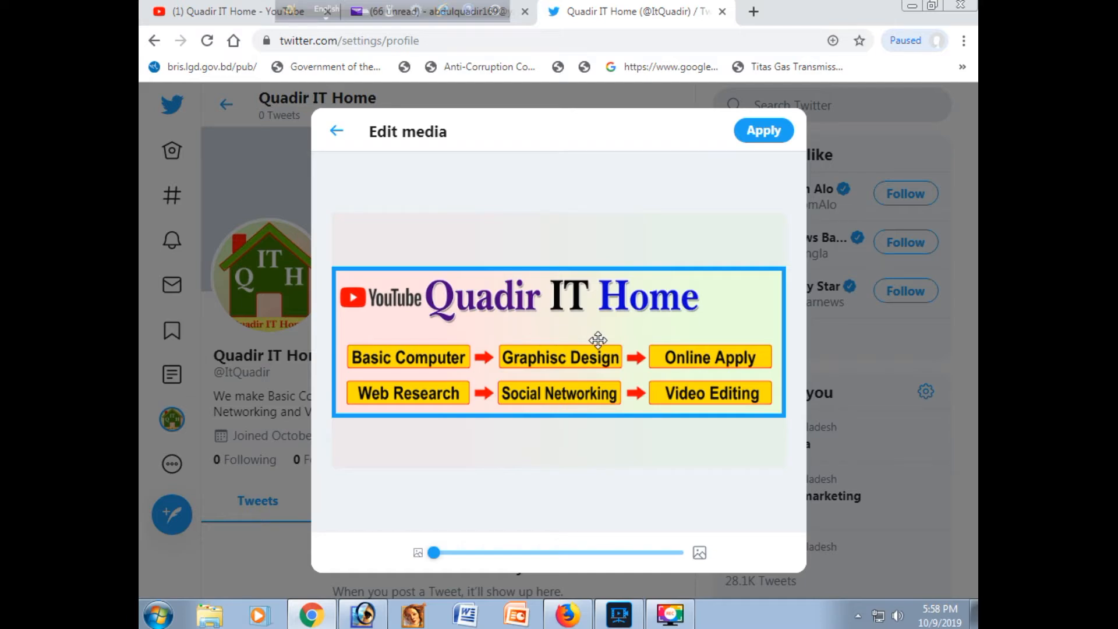
{"action": "left_click", "coordinate": [757, 134]}
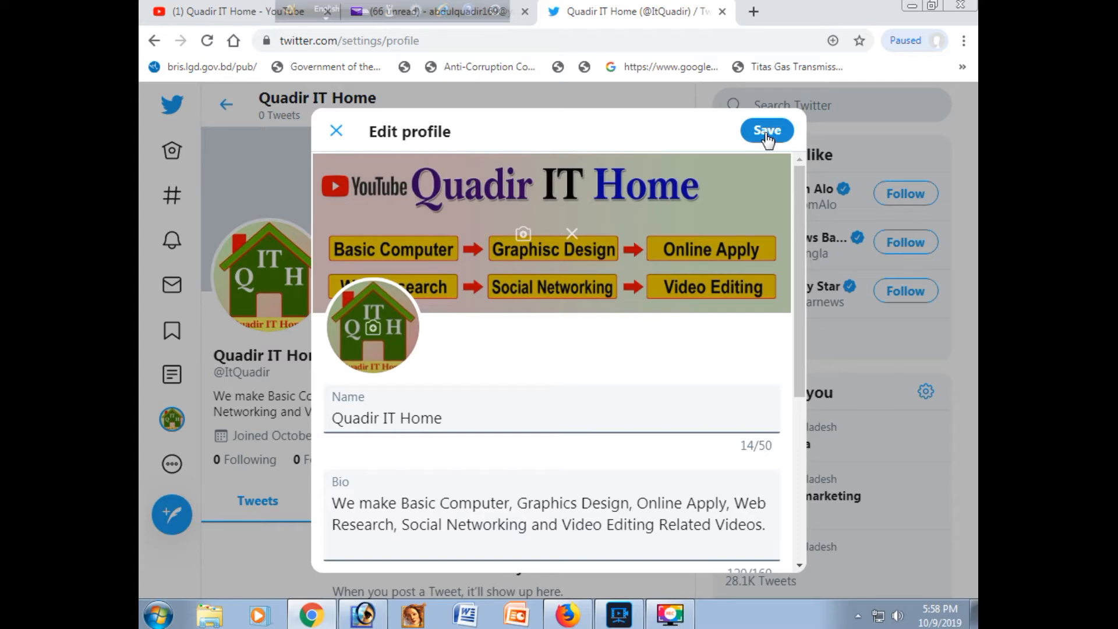
{"action": "left_click", "coordinate": [766, 131]}
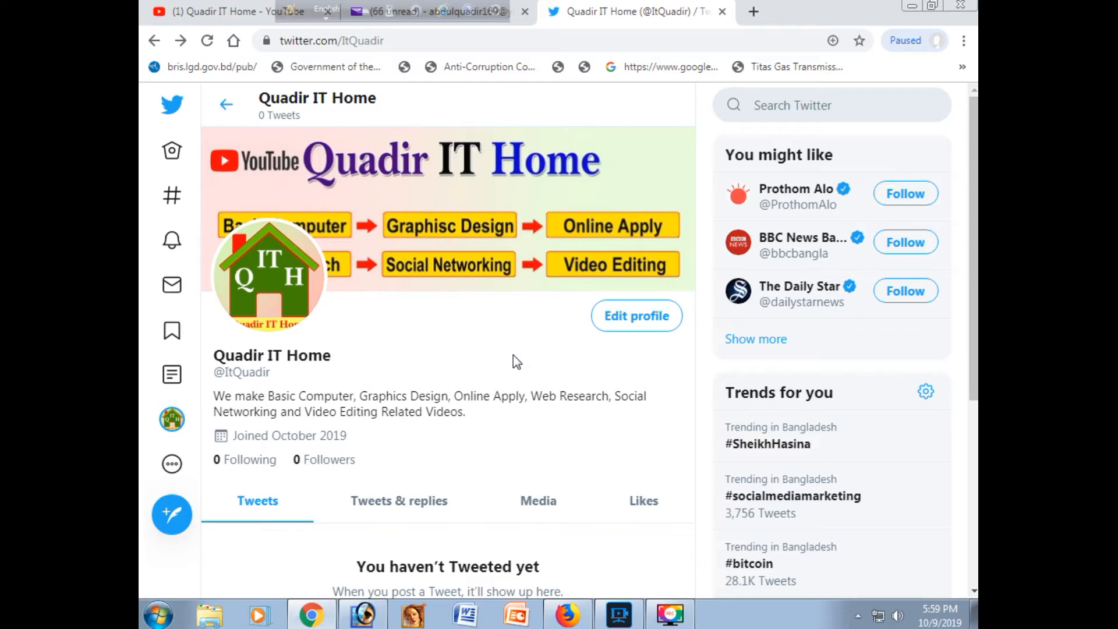
Step: Reopen the profile for editing and set the location to "Sylhet, Bangladesh."
{"action": "left_click", "coordinate": [631, 316]}
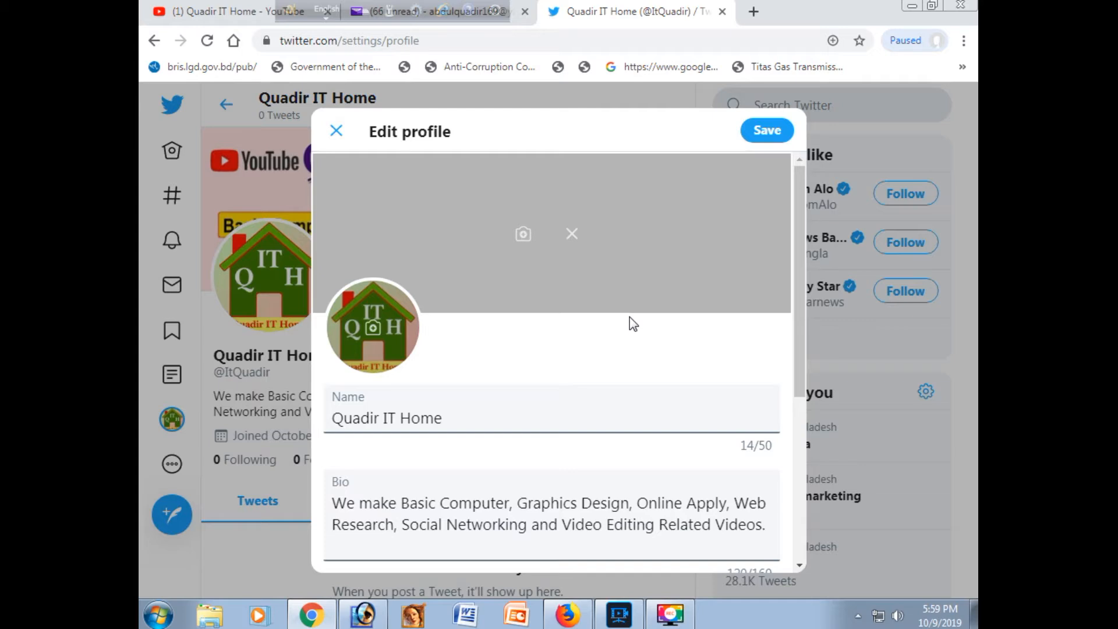
{"action": "scroll", "coordinate": [633, 322], "scroll_direction": "down", "scroll_amount": 5}
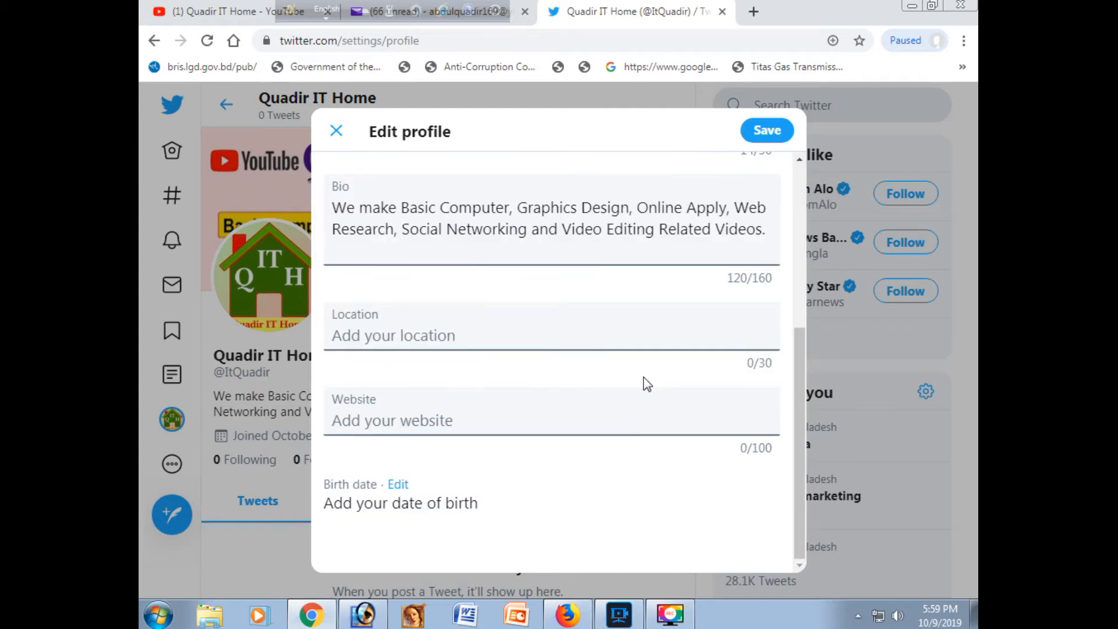
{"action": "left_click", "coordinate": [420, 338]}
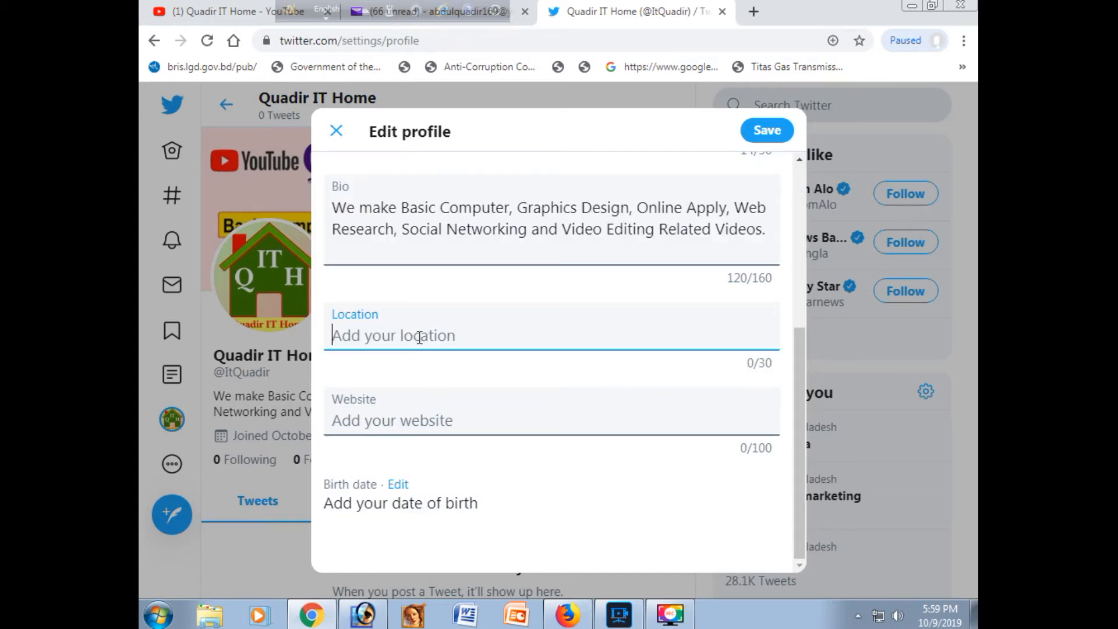
{"action": "type", "text": "Sy"}
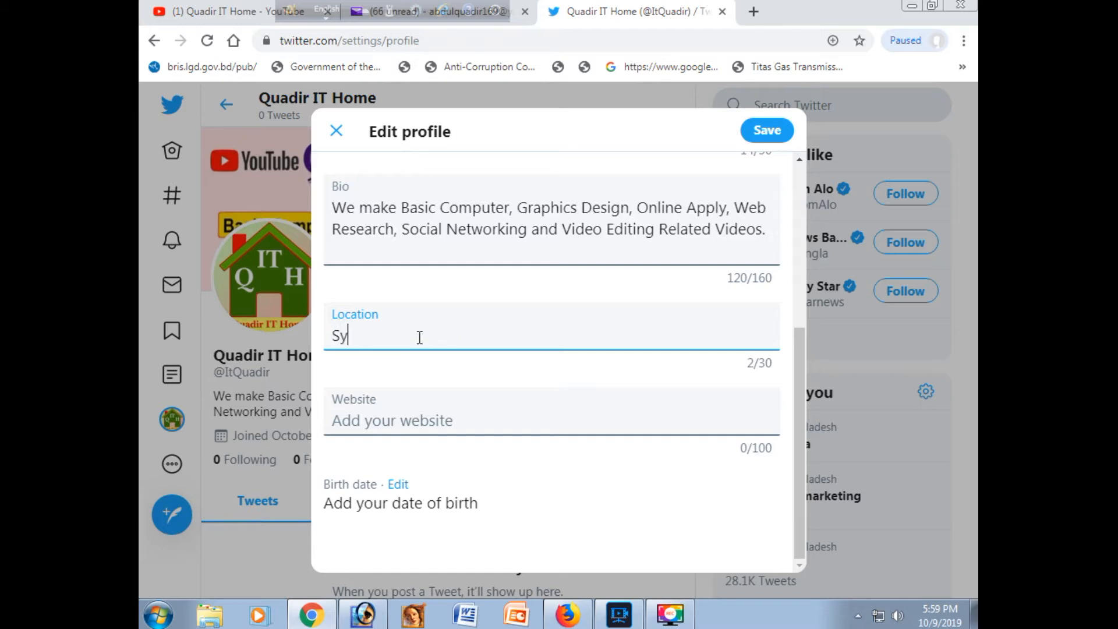
{"action": "type", "text": "lhet,"}
{"action": "key", "text": "BackSpace"}
{"action": "type", "text": ", Bangladesh"}
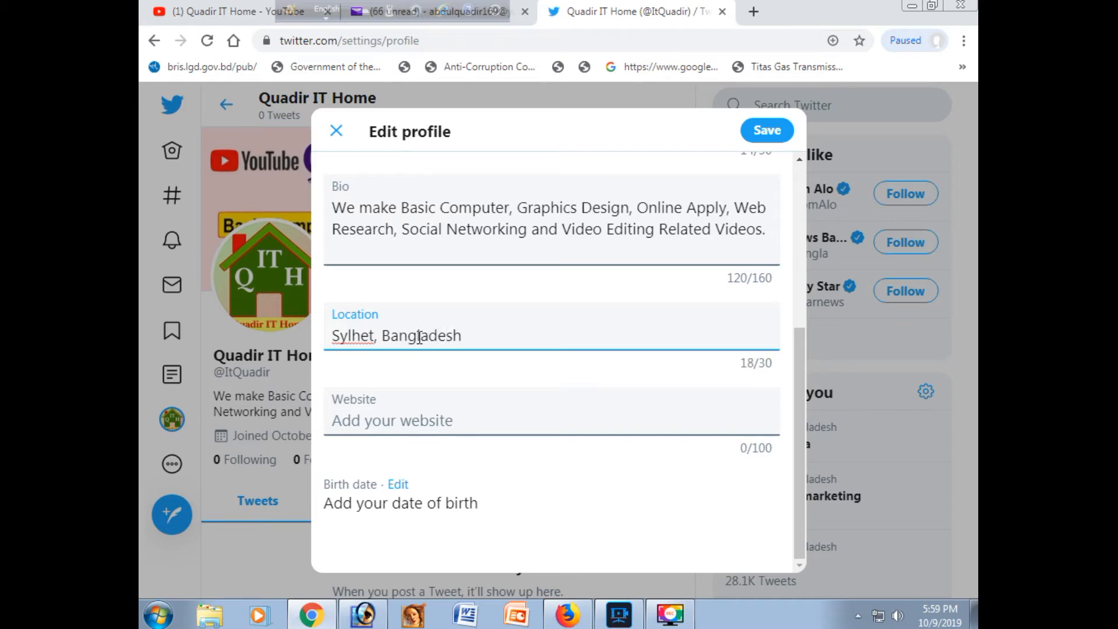
{"action": "type", "text": "."}
Step: Switch to the Quadir IT Home YouTube channel page and copy its web address for the profile's website field
{"action": "left_click", "coordinate": [389, 423]}
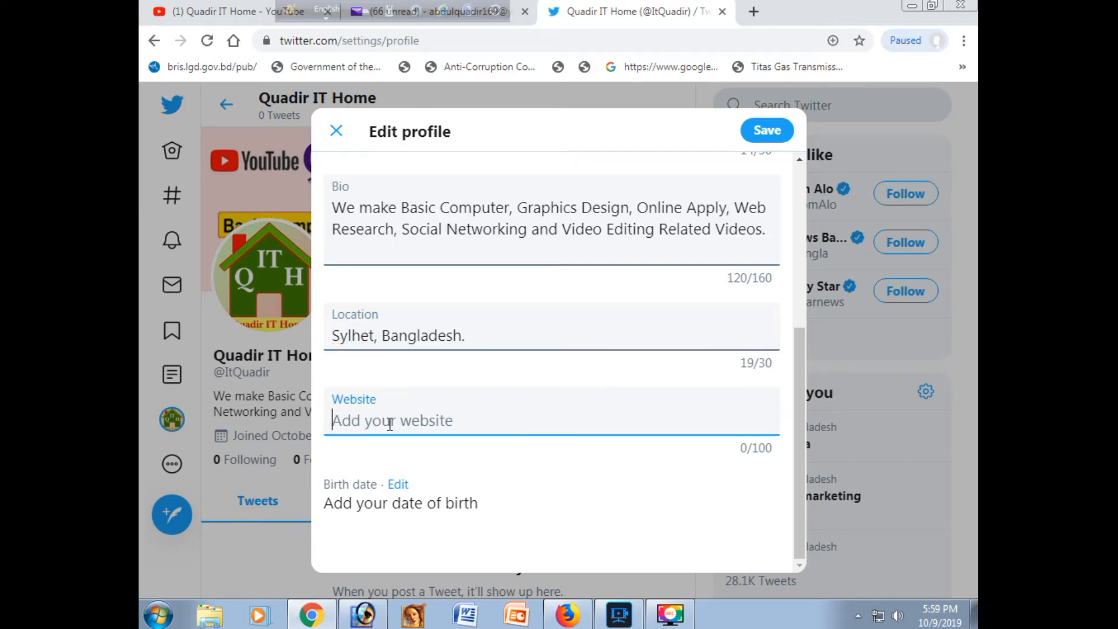
{"action": "left_click", "coordinate": [210, 11]}
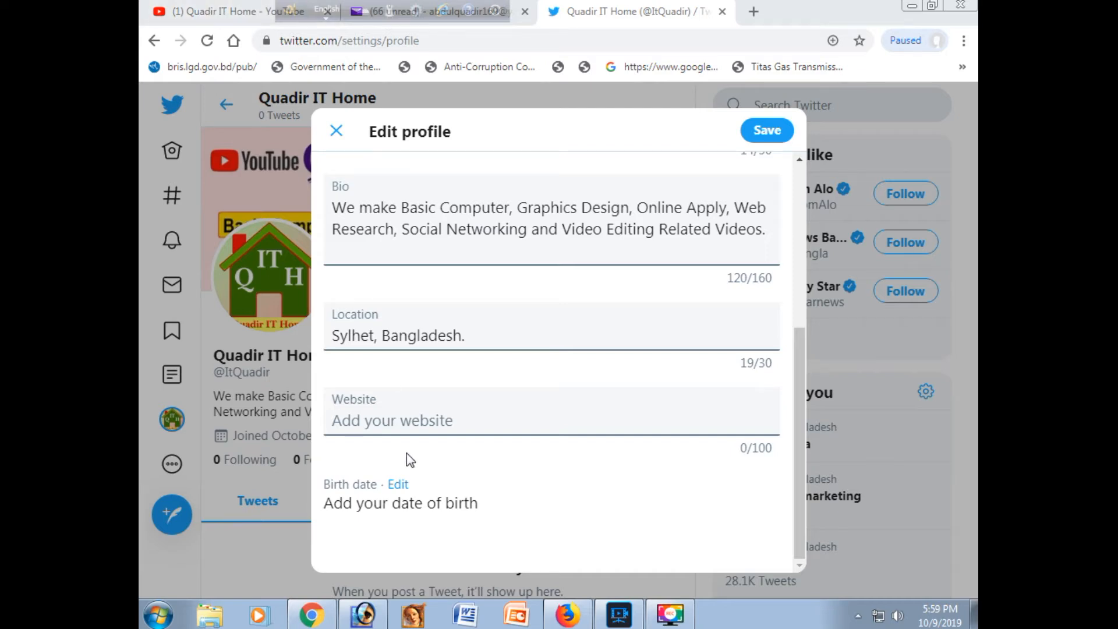
{"action": "left_click", "coordinate": [235, 16]}
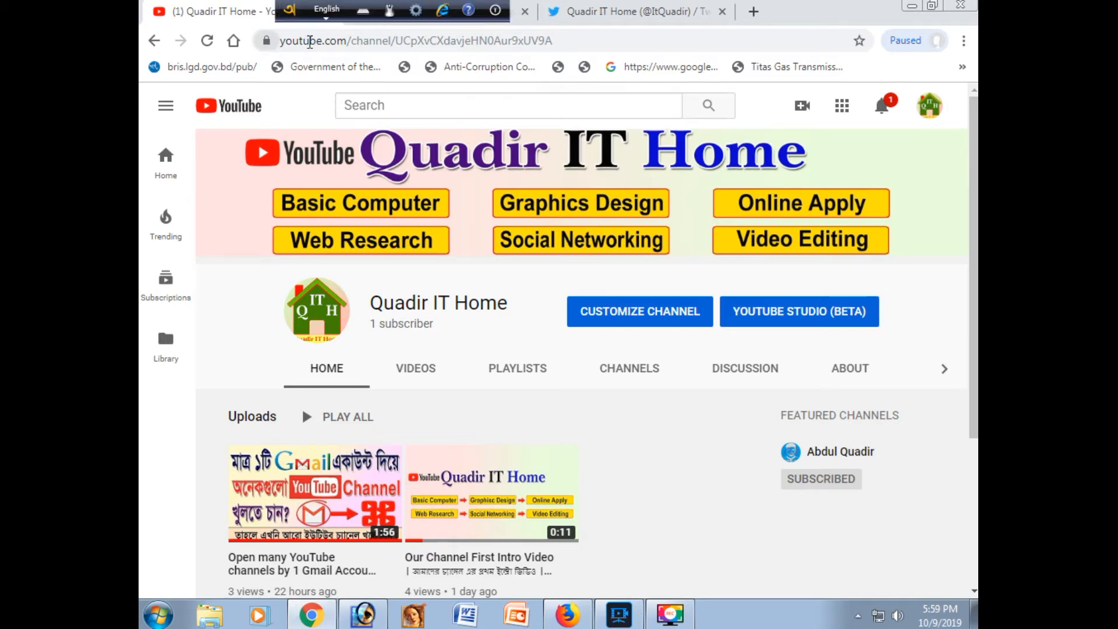
{"action": "left_click", "coordinate": [429, 42]}
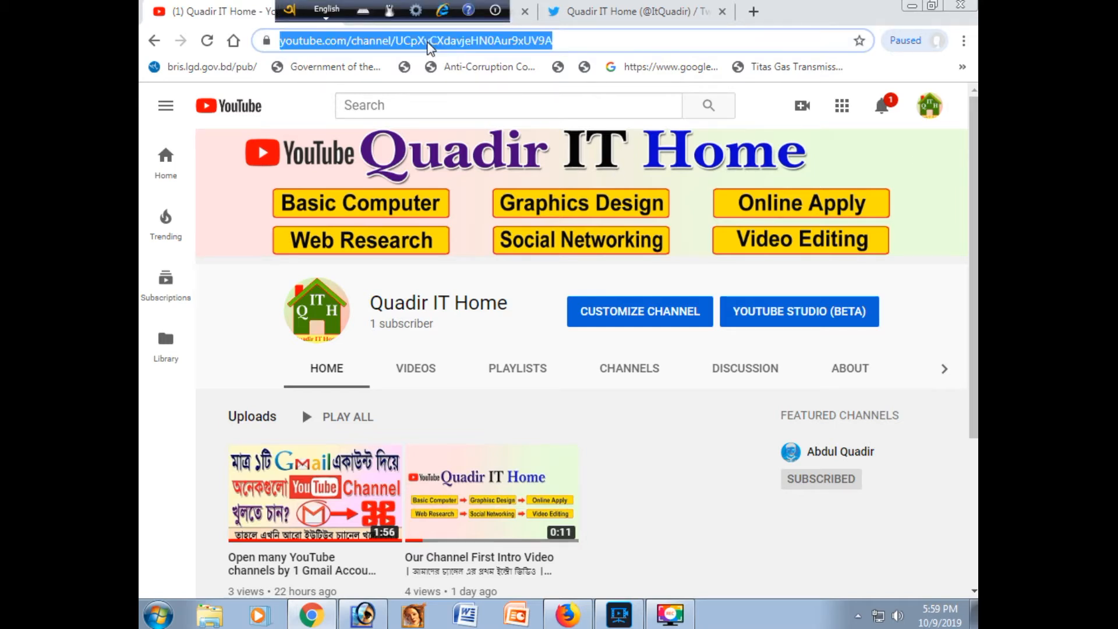
{"action": "right_click", "coordinate": [429, 47]}
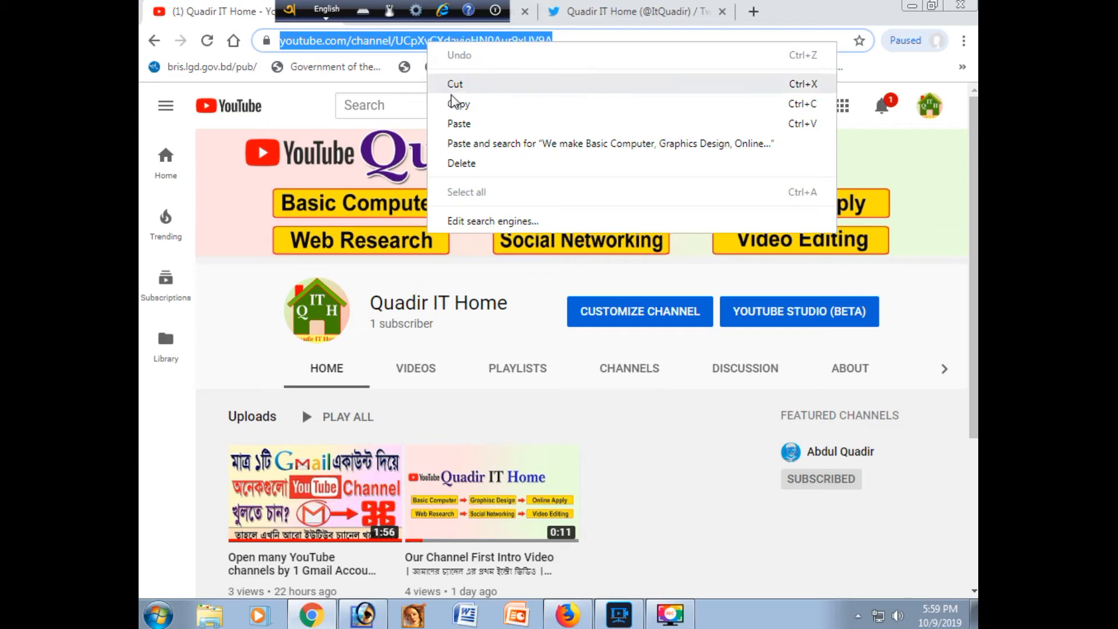
{"action": "left_click", "coordinate": [456, 102]}
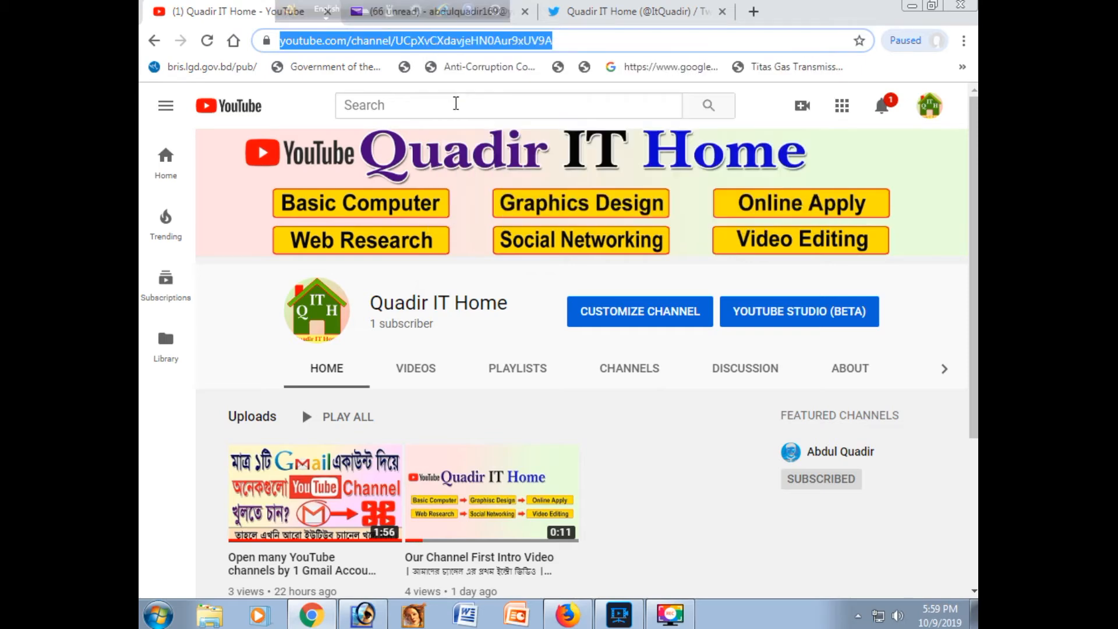
Step: Return to the Twitter profile editor, paste the YouTube channel address as the website and save the profile
{"action": "left_click", "coordinate": [606, 16]}
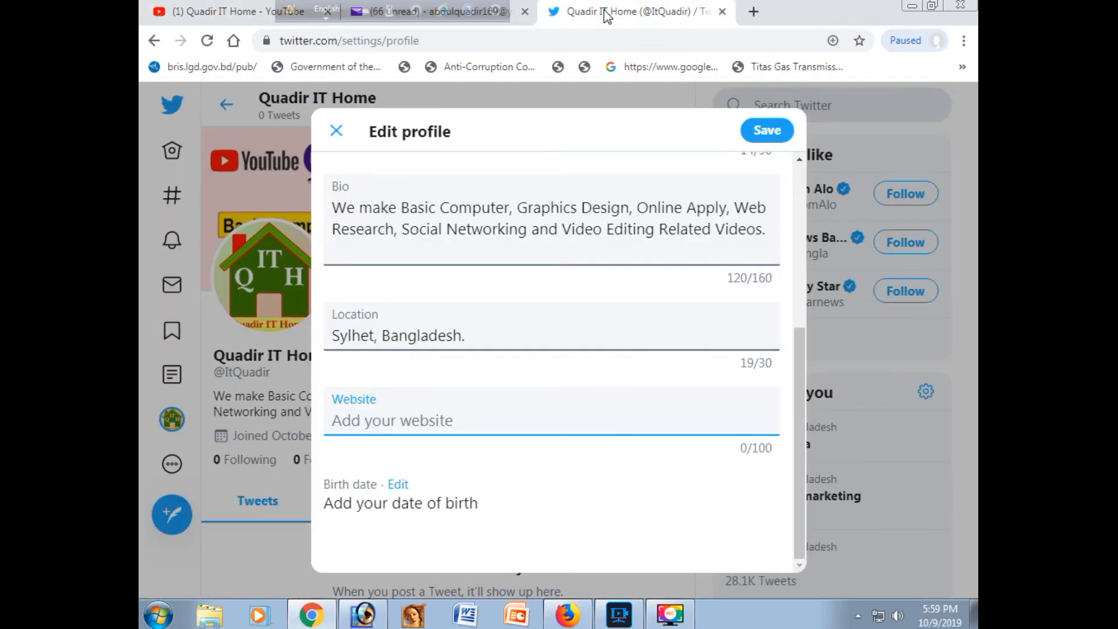
{"action": "right_click", "coordinate": [405, 420]}
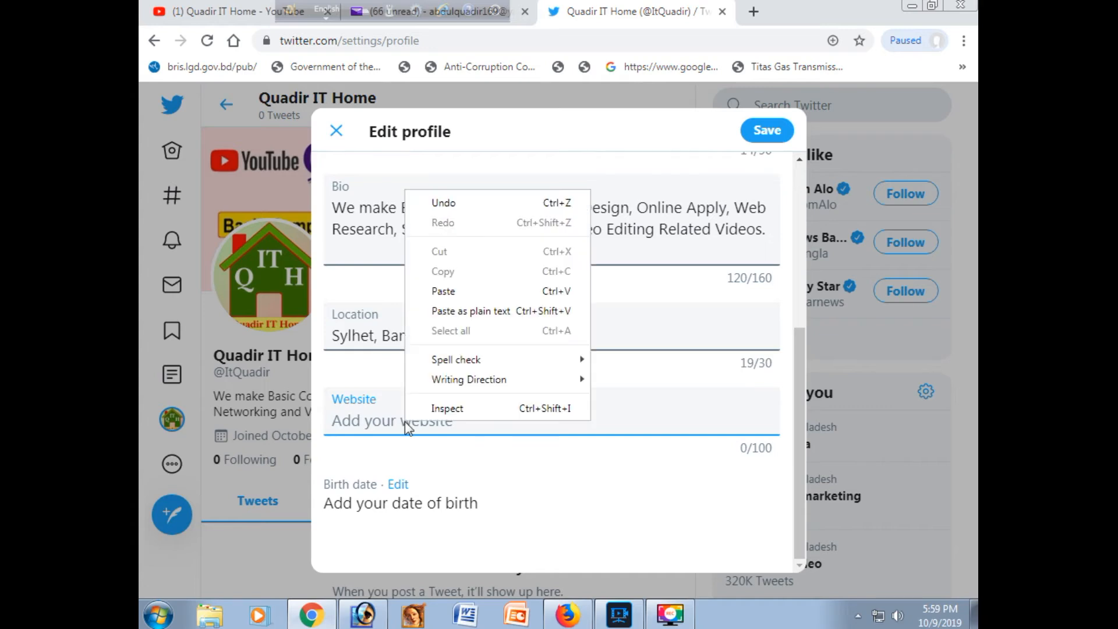
{"action": "left_click", "coordinate": [444, 291]}
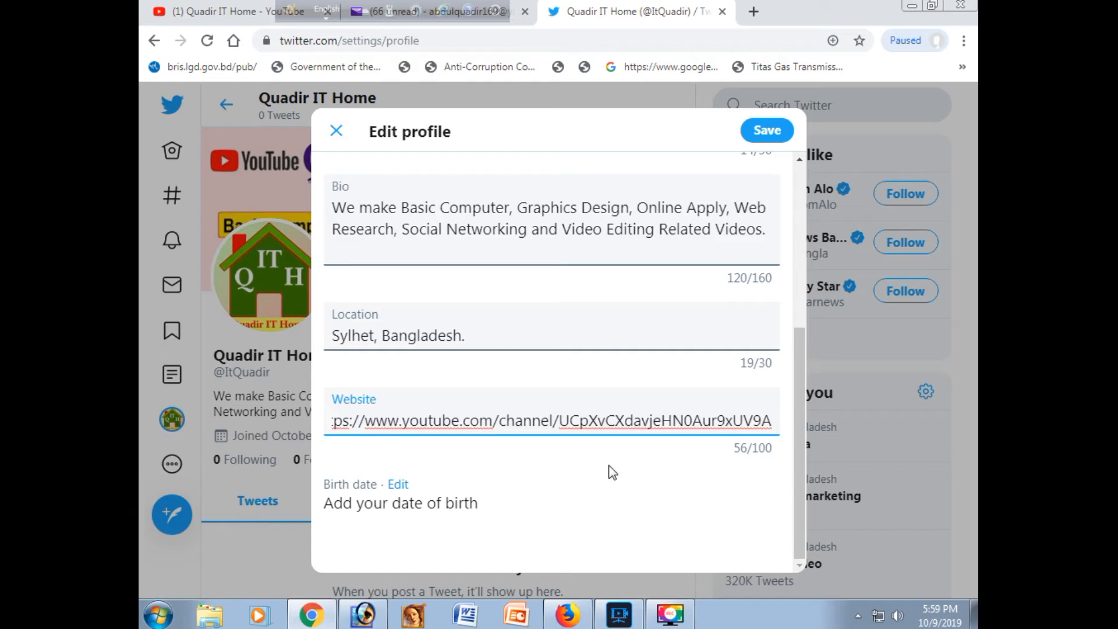
{"action": "scroll", "coordinate": [610, 469], "scroll_direction": "up", "scroll_amount": 5}
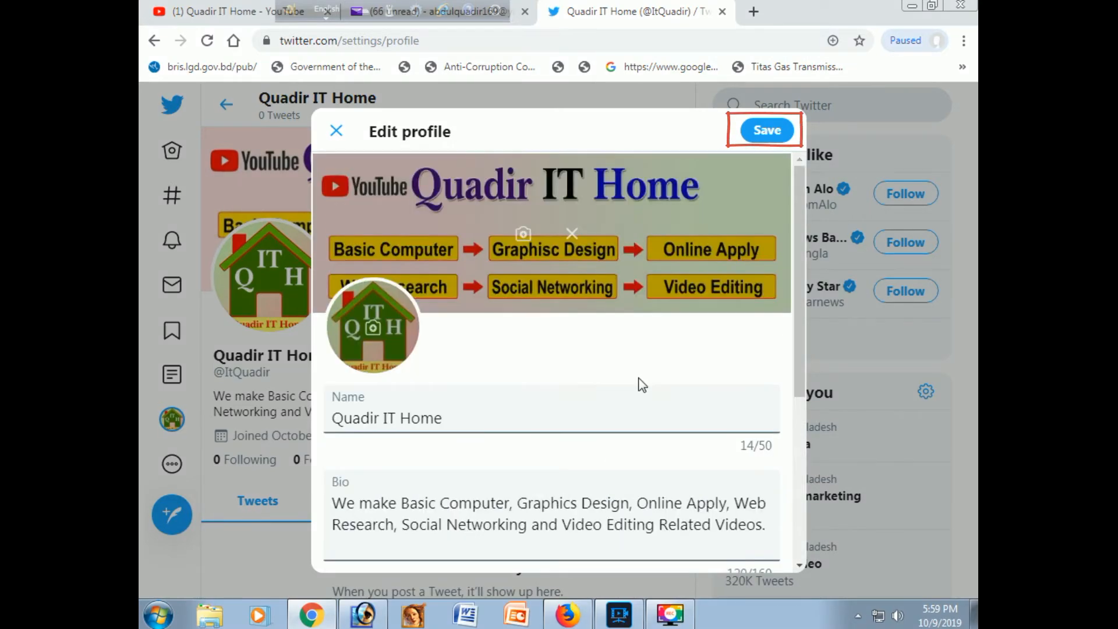
{"action": "left_click", "coordinate": [765, 132]}
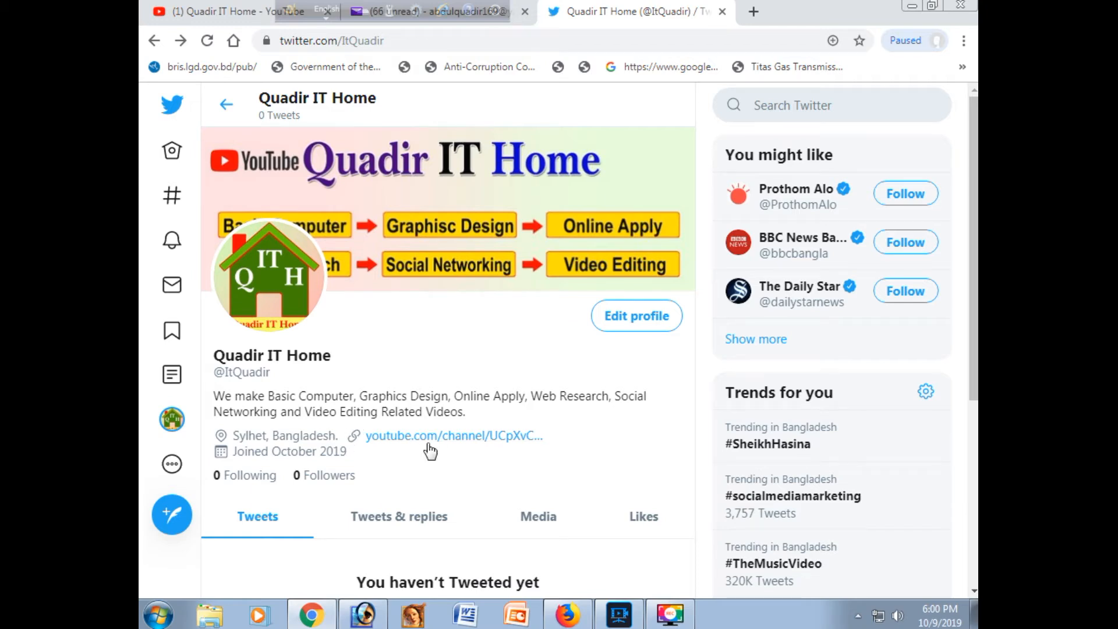
Step: Open the profile's YouTube channel link in a new tab and view the page it leads to
{"action": "right_click", "coordinate": [469, 438]}
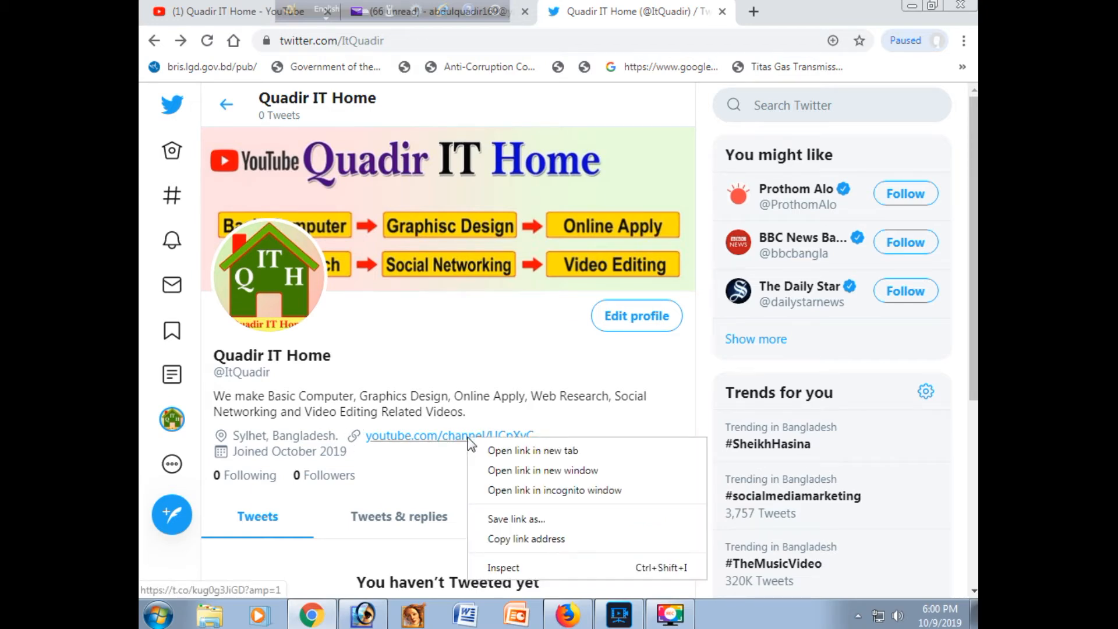
{"action": "left_click", "coordinate": [509, 452]}
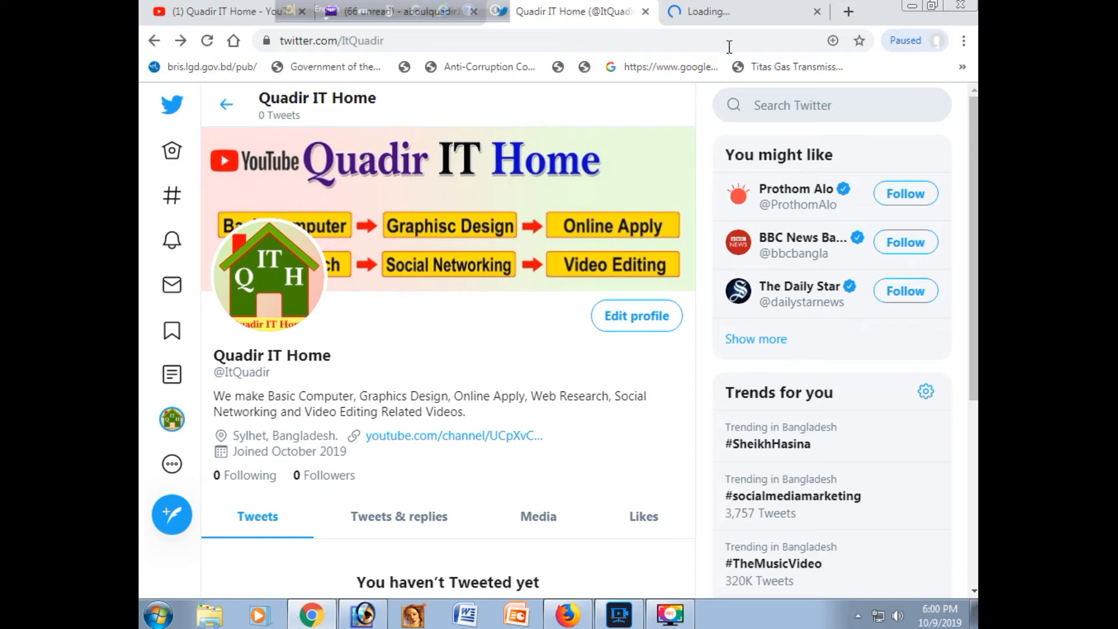
{"action": "left_click", "coordinate": [722, 14]}
{"action": "left_click", "coordinate": [582, 11]}
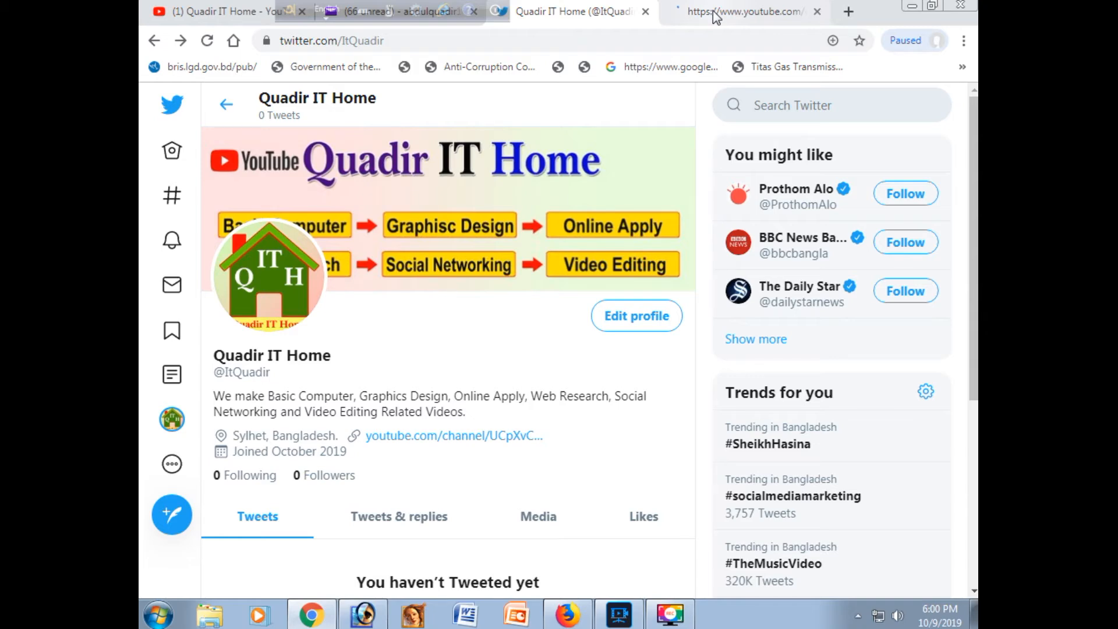
{"action": "left_click", "coordinate": [716, 16]}
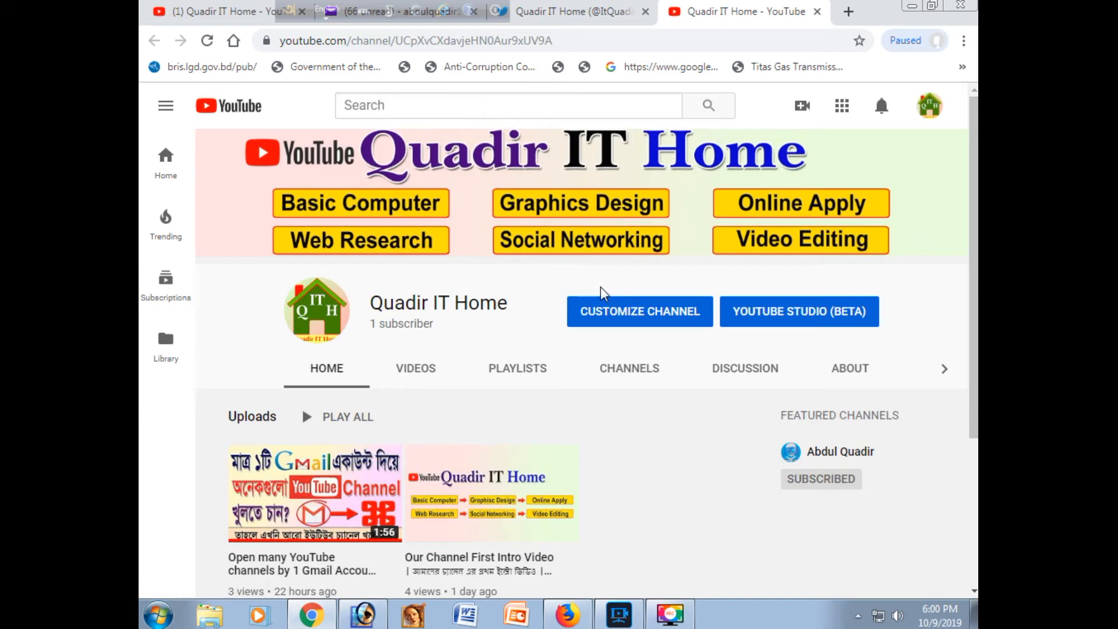
Step: Close the YouTube channel tab and look over the completed Twitter profile page
{"action": "left_click", "coordinate": [818, 12]}
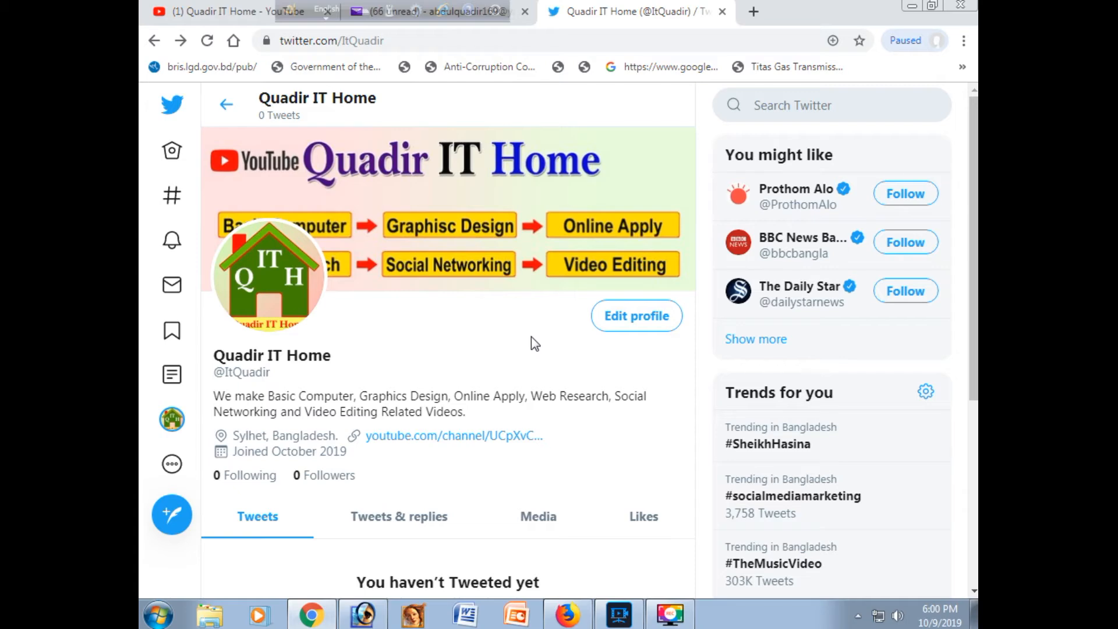
{"action": "scroll", "coordinate": [531, 337], "scroll_direction": "down", "scroll_amount": 4}
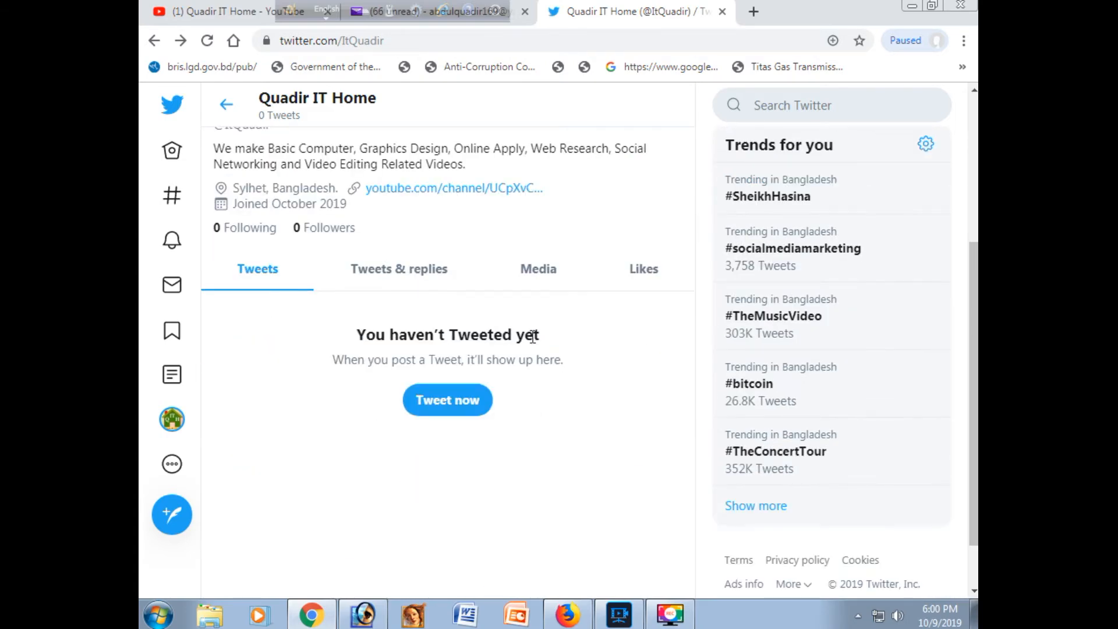
{"action": "scroll", "coordinate": [532, 337], "scroll_direction": "up", "scroll_amount": 5}
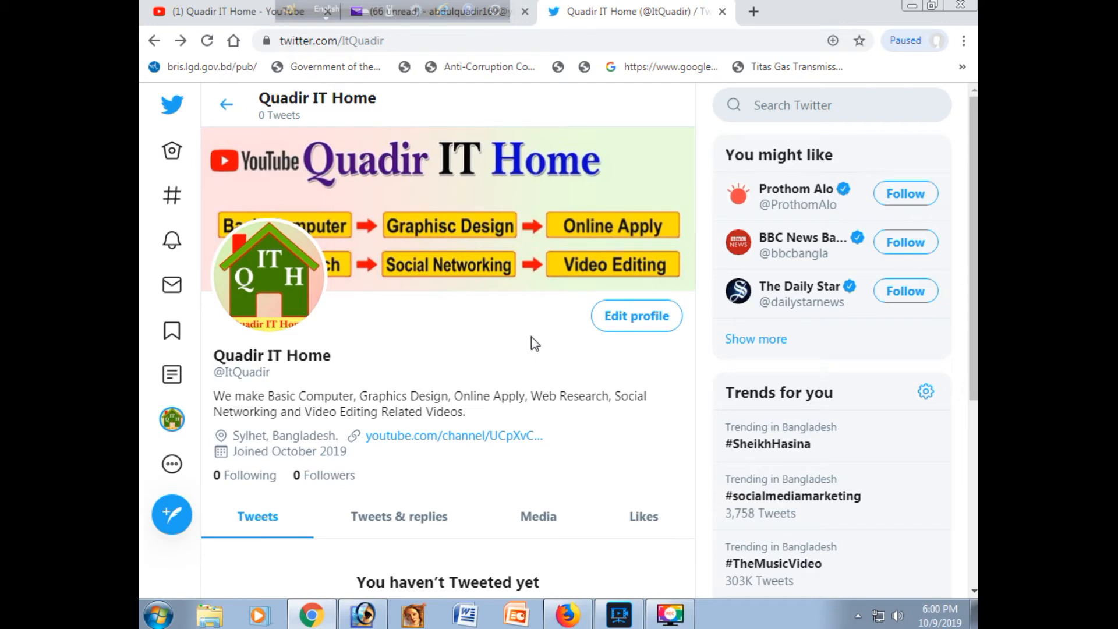
Step: Search Twitter for the channel owner's personal account by its username
{"action": "left_click", "coordinate": [785, 105]}
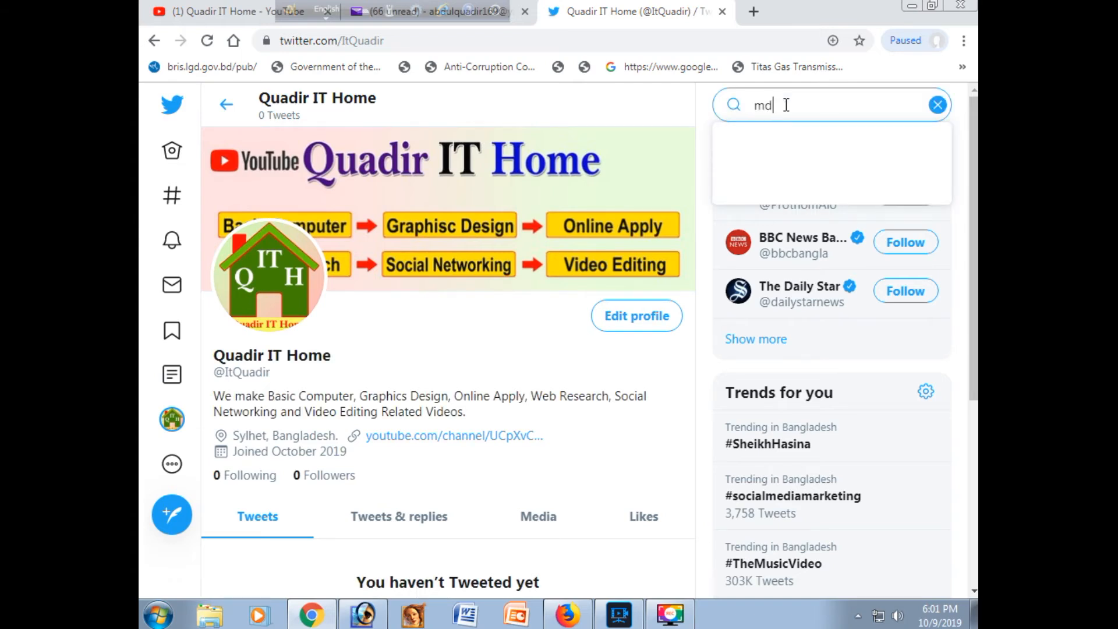
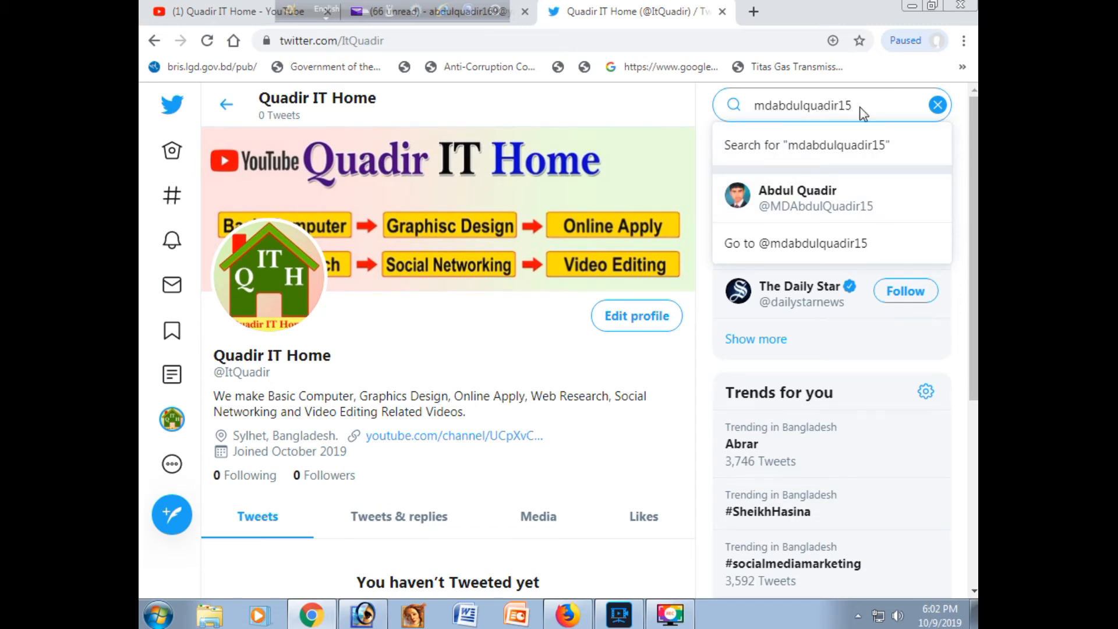
{"action": "key", "text": "Return"}
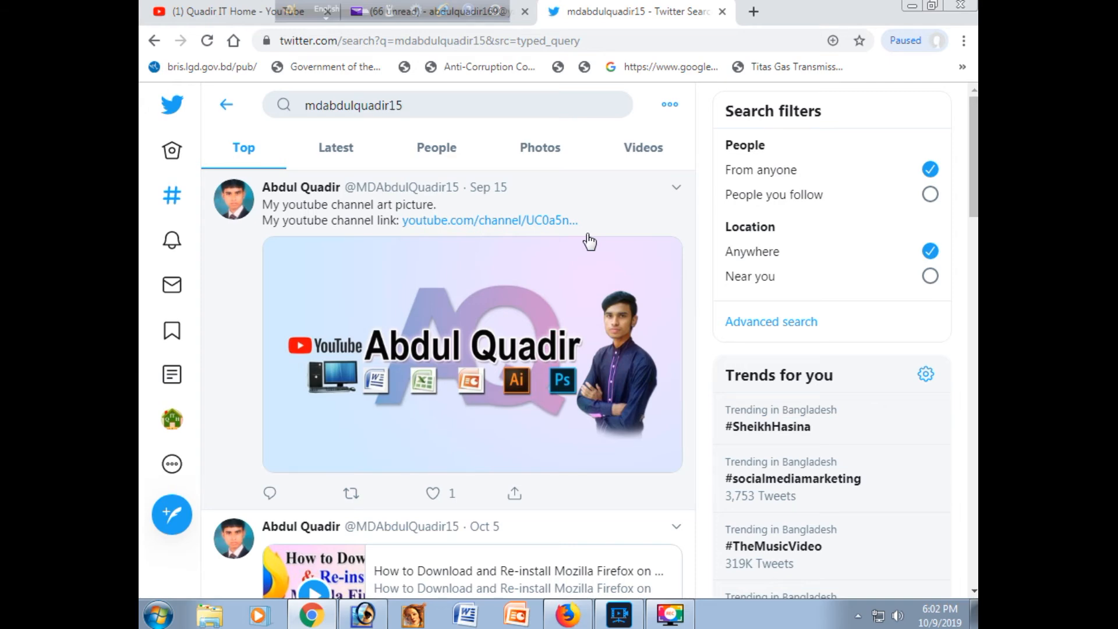
Step: Open the channel owner's personal profile from the search results and follow it
{"action": "left_click", "coordinate": [316, 193]}
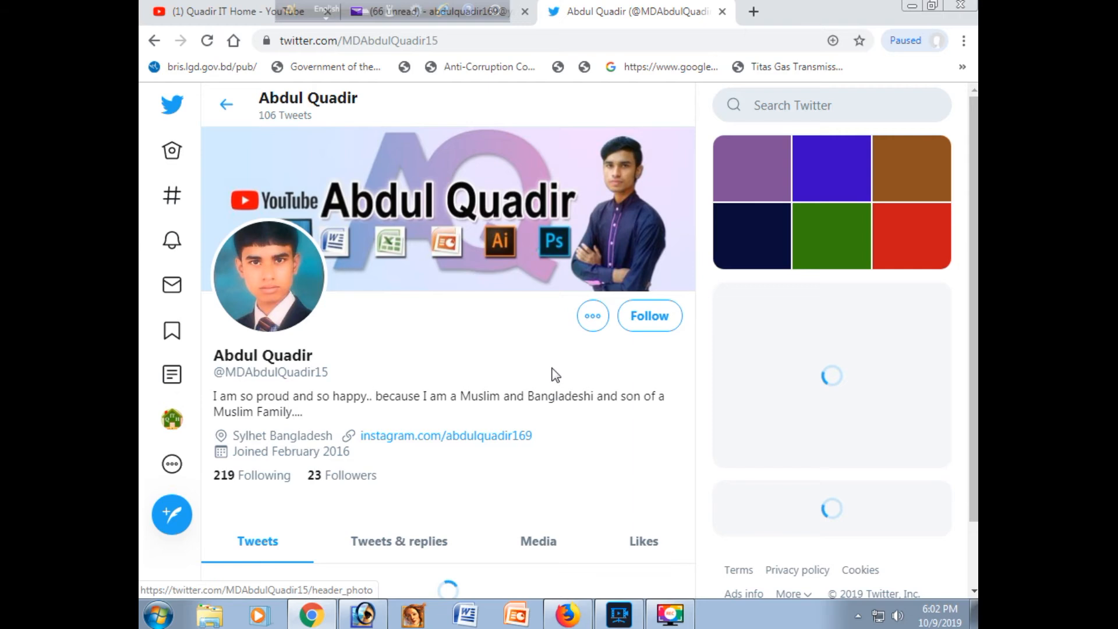
{"action": "left_click", "coordinate": [650, 317]}
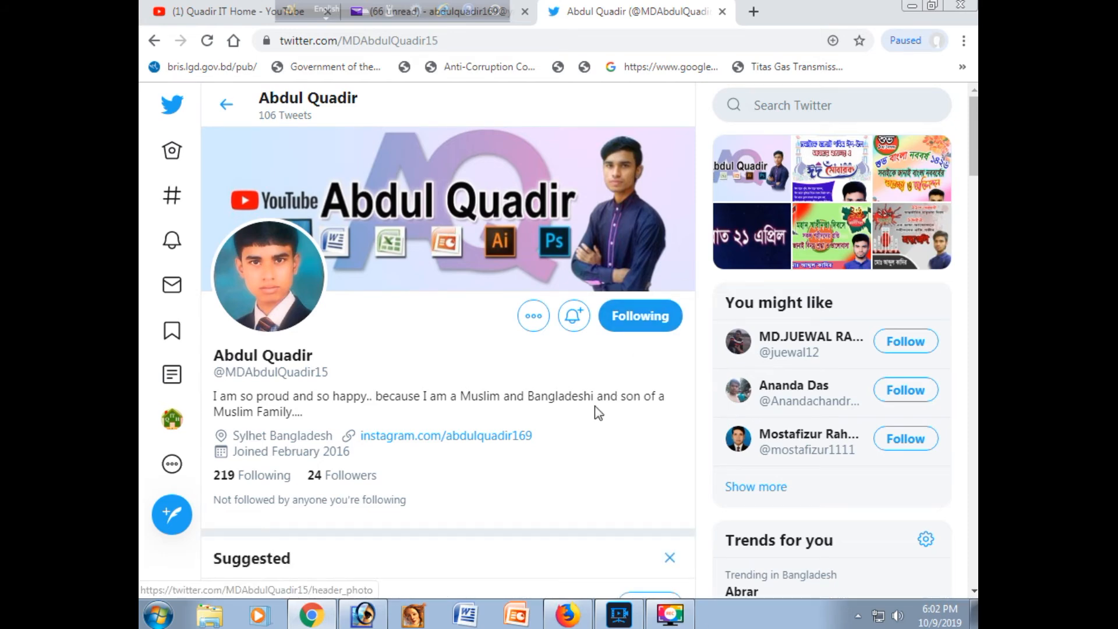
{"action": "scroll", "coordinate": [599, 414], "scroll_direction": "down", "scroll_amount": 1}
{"action": "scroll", "coordinate": [599, 414], "scroll_direction": "up", "scroll_amount": 1}
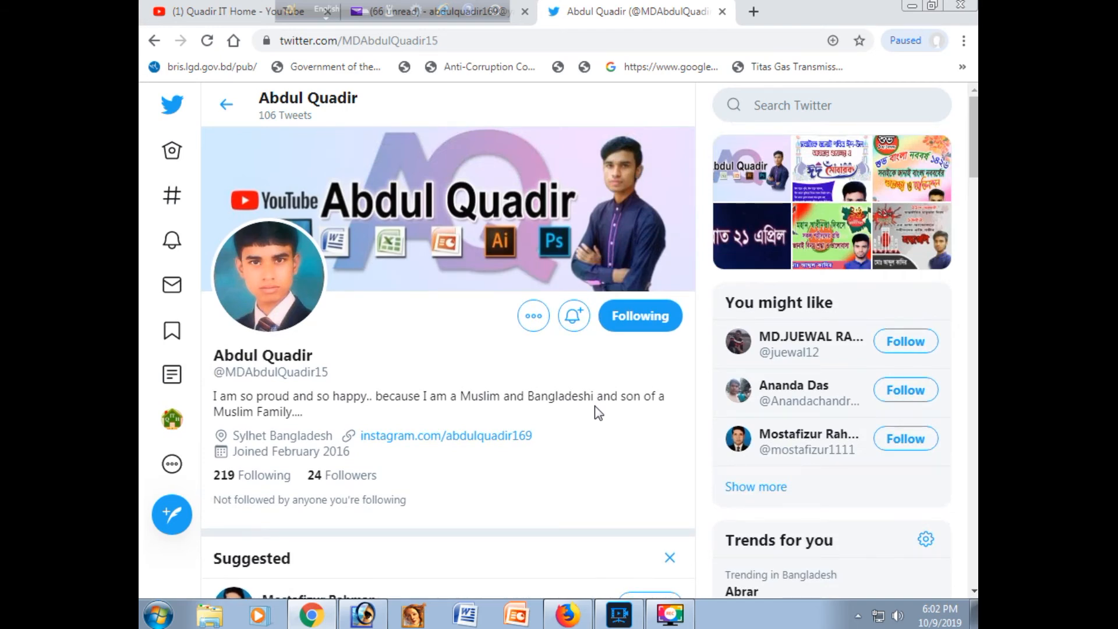
Step: Go to the Quadir IT Home profile, view its list of followed accounts and return to the profile
{"action": "left_click", "coordinate": [172, 420]}
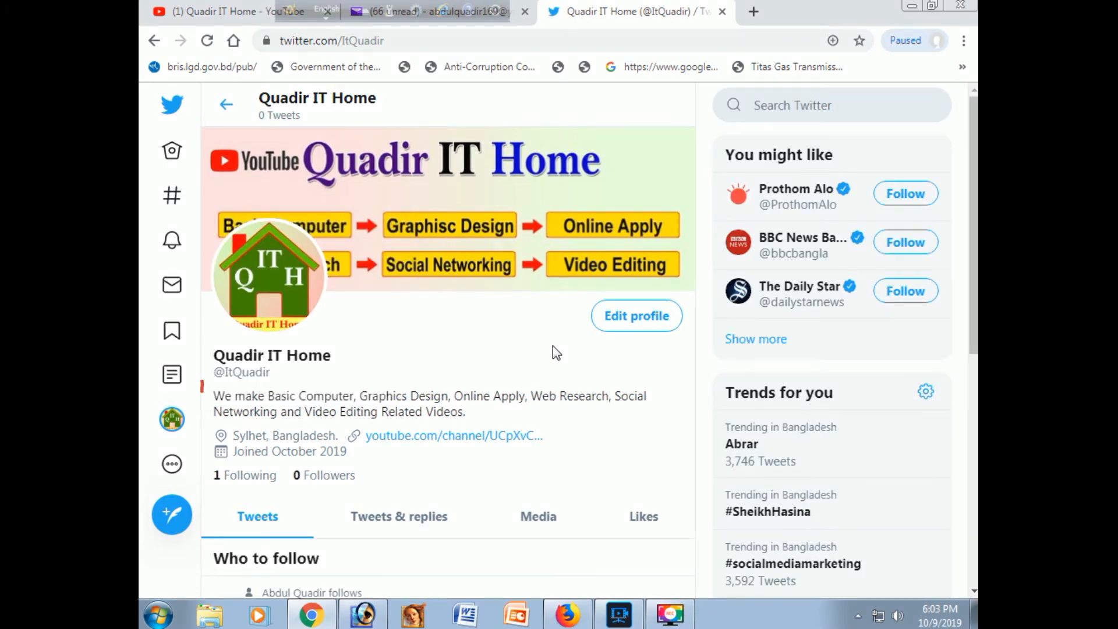
{"action": "scroll", "coordinate": [554, 349], "scroll_direction": "down", "scroll_amount": 1}
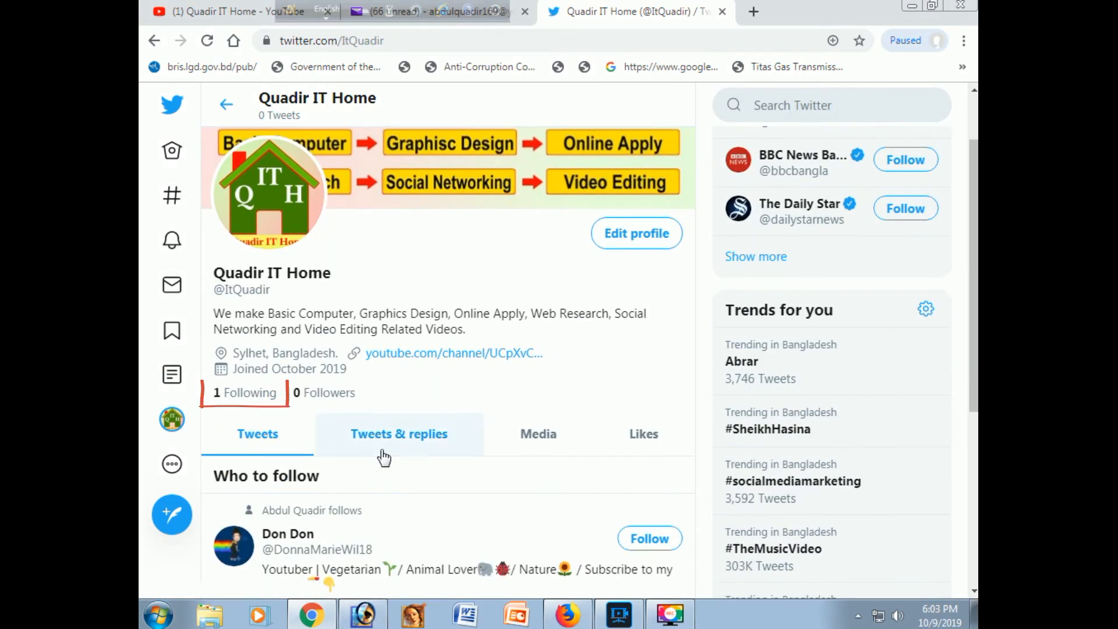
{"action": "left_click", "coordinate": [262, 401]}
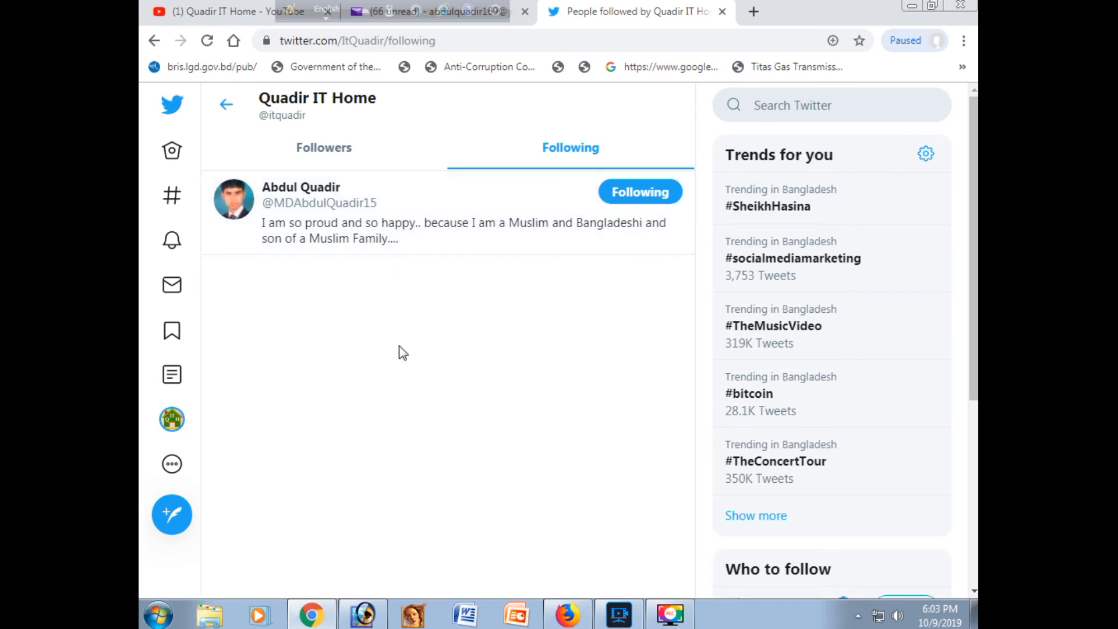
{"action": "left_click", "coordinate": [172, 419]}
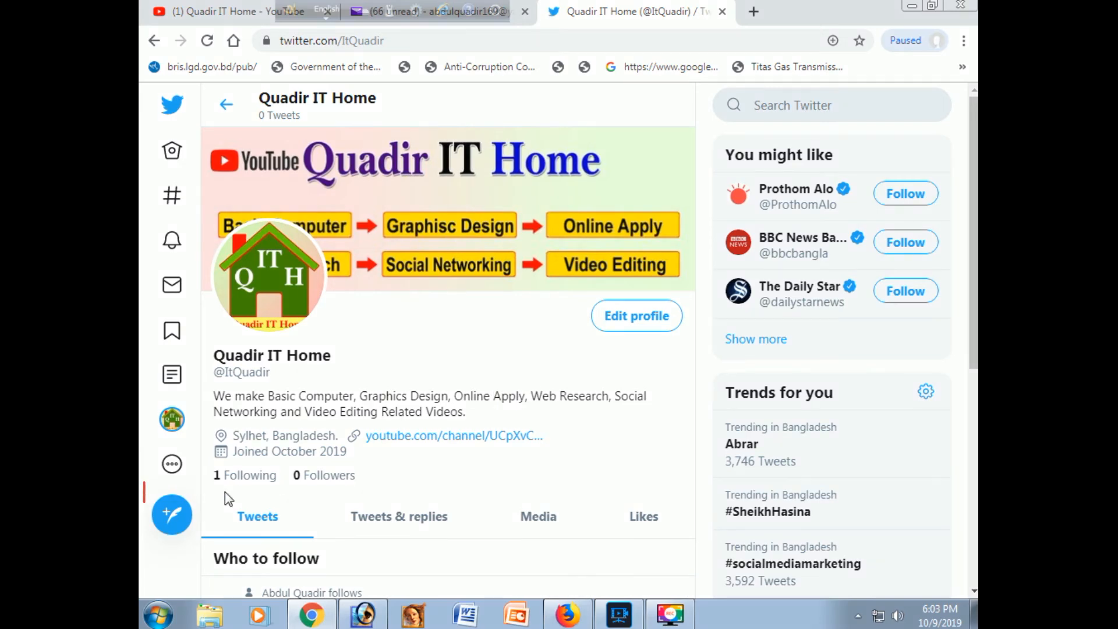
Step: Start a new tweet and attach the Quadir IT Home channel art picture to it
{"action": "left_click", "coordinate": [181, 521]}
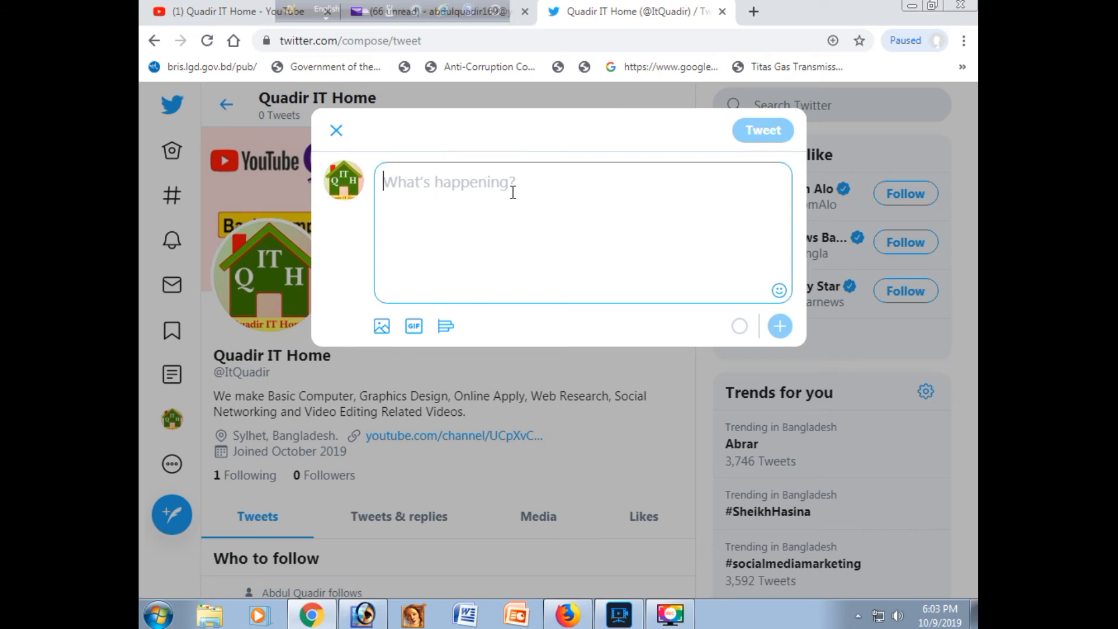
{"action": "left_click", "coordinate": [382, 328]}
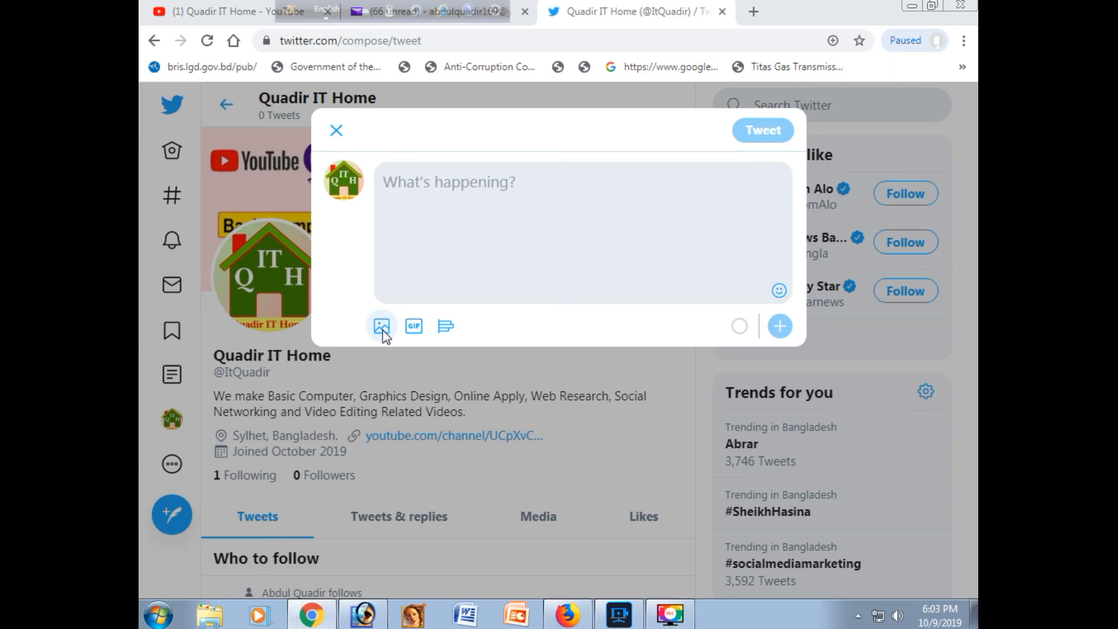
{"action": "scroll", "coordinate": [815, 291], "scroll_direction": "down", "scroll_amount": 10}
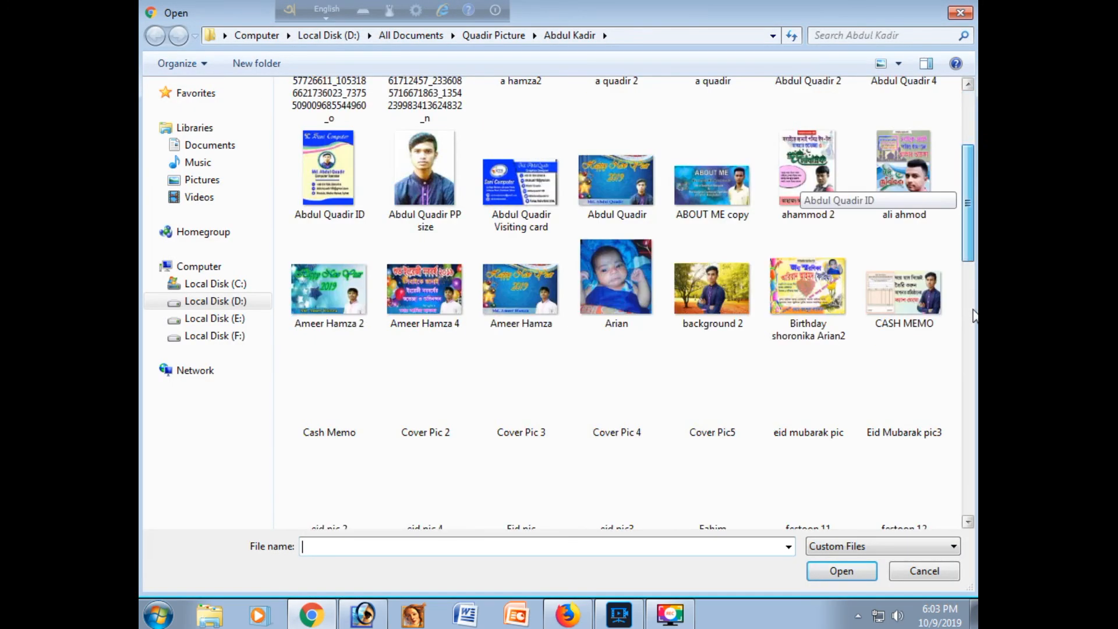
{"action": "scroll", "coordinate": [973, 382], "scroll_direction": "down", "scroll_amount": 5}
{"action": "left_click", "coordinate": [425, 291]}
{"action": "left_click", "coordinate": [841, 571]}
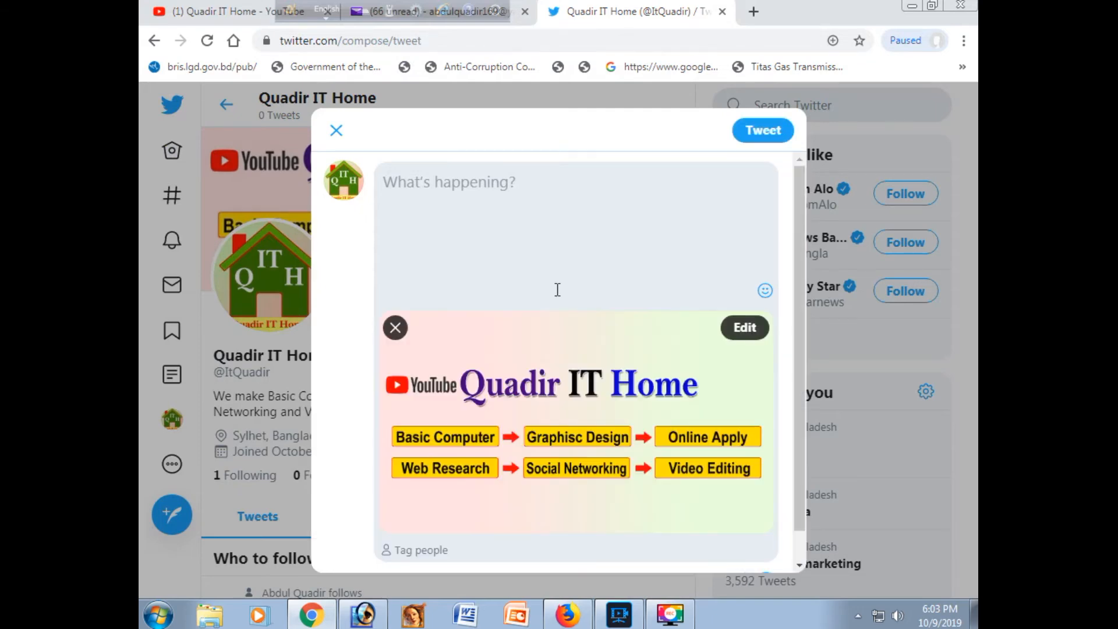
Step: Write "This is Our Youtube Channel art picture." as the tweet text and post the tweet
{"action": "type", "text": "This "}
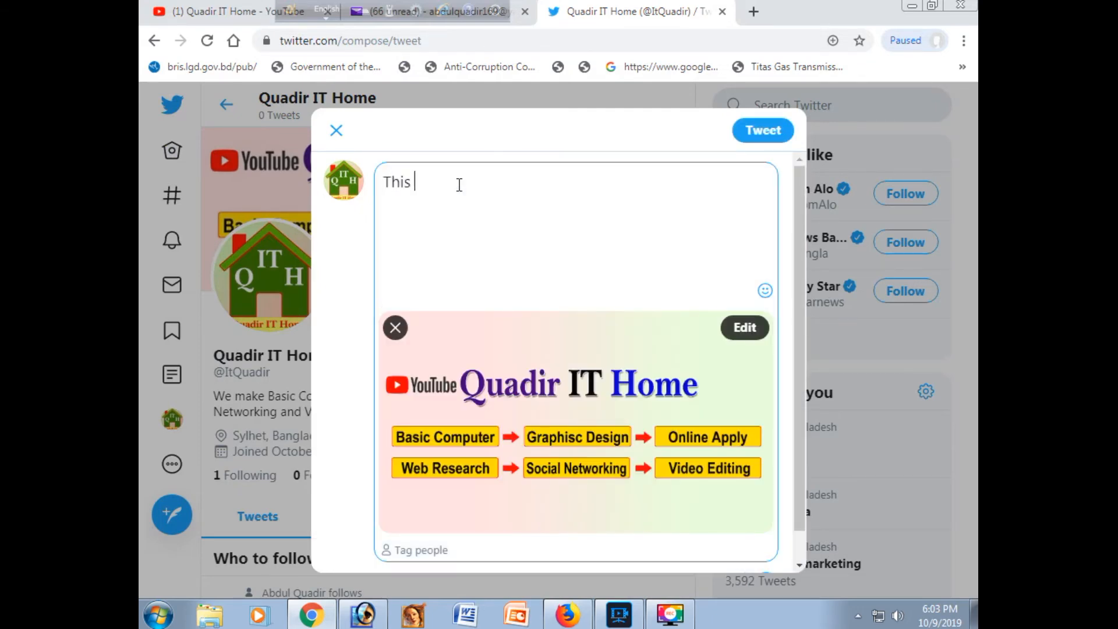
{"action": "type", "text": "is Our Youtube Channel art"}
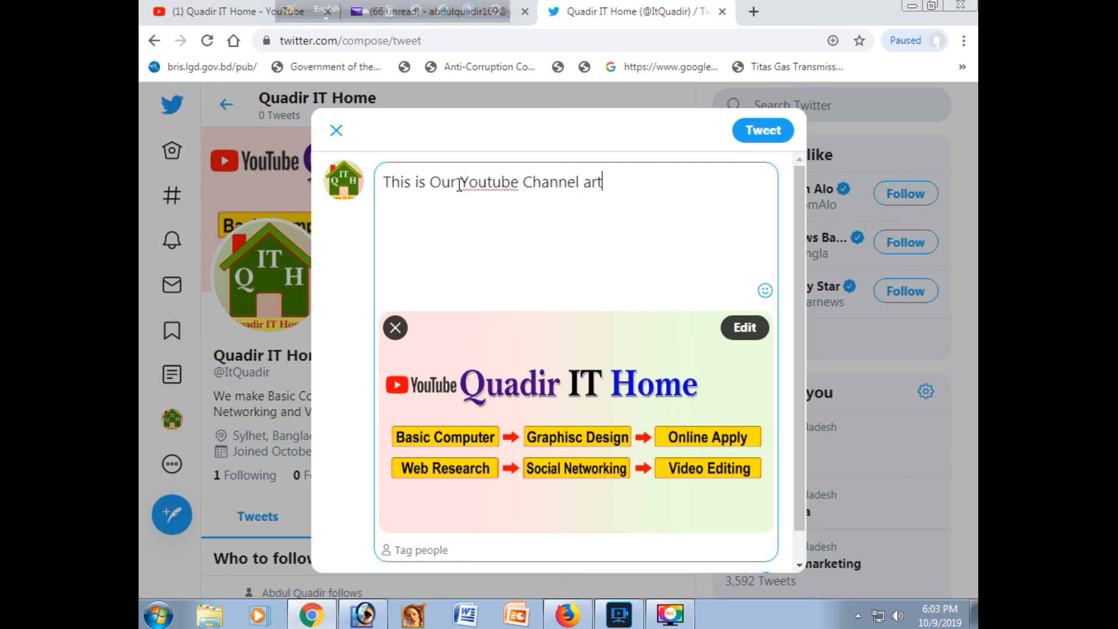
{"action": "type", "text": " picture."}
{"action": "left_click", "coordinate": [766, 135]}
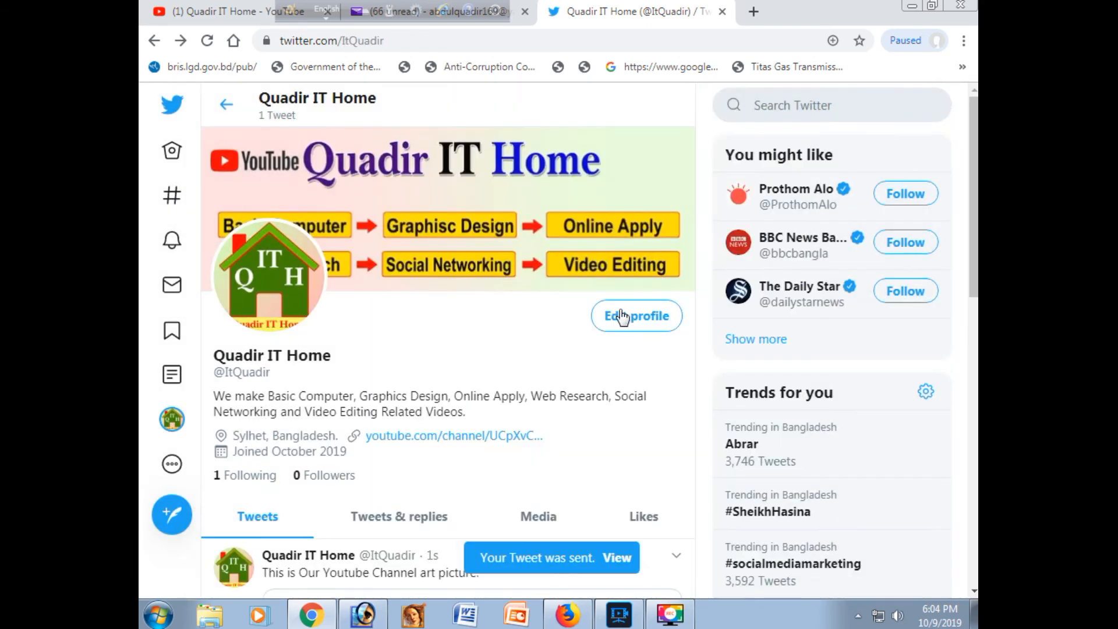
Step: Open the newly posted channel art tweet and like it
{"action": "left_click", "coordinate": [618, 558]}
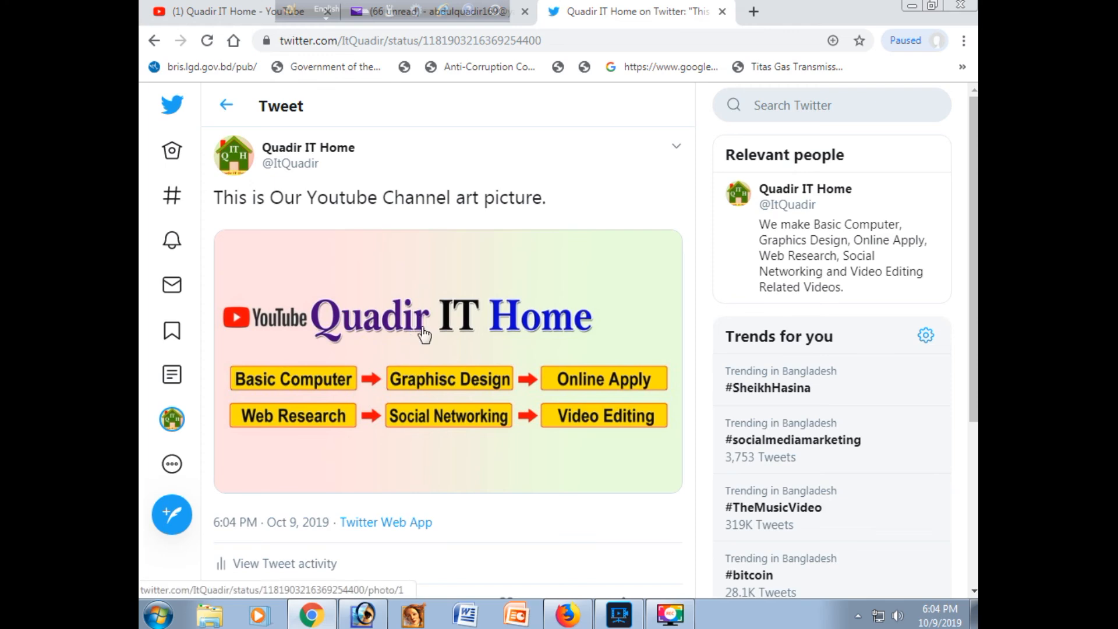
{"action": "scroll", "coordinate": [438, 301], "scroll_direction": "down", "scroll_amount": 1}
{"action": "scroll", "coordinate": [438, 302], "scroll_direction": "down", "scroll_amount": 2}
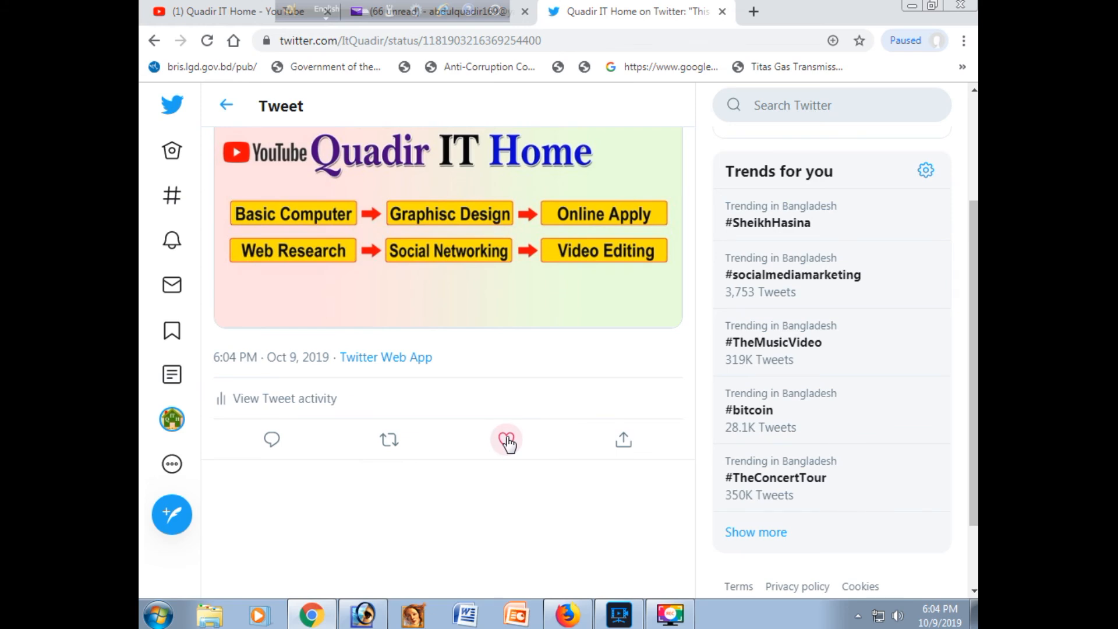
{"action": "scroll", "coordinate": [492, 423], "scroll_direction": "up", "scroll_amount": 3}
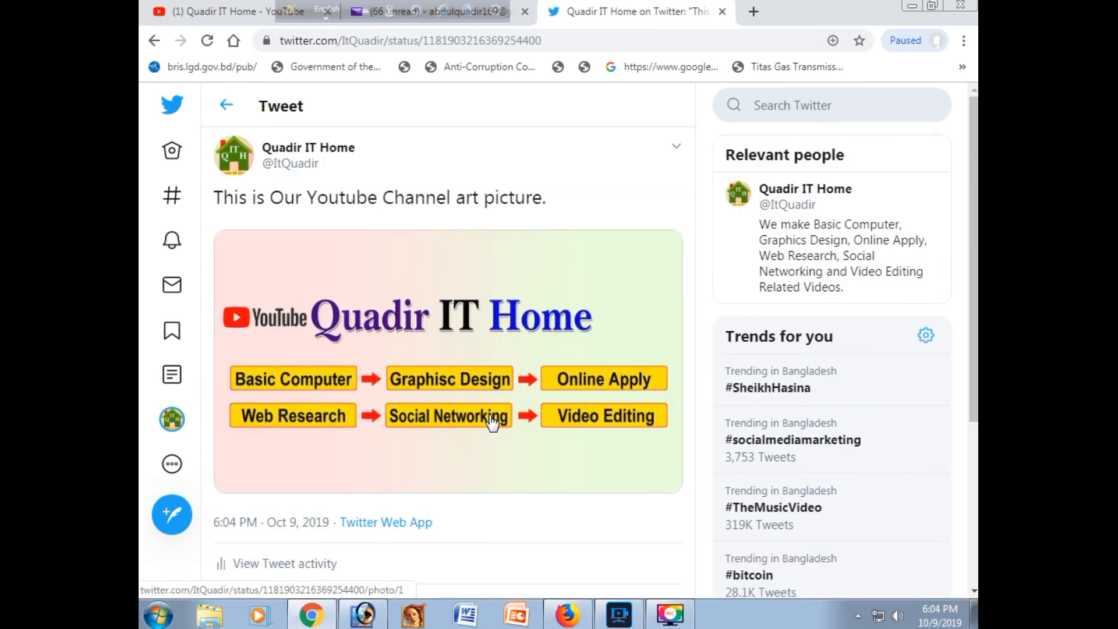
Step: Look at the new tweet on the Quadir IT Home profile and check the account's notifications
{"action": "left_click", "coordinate": [172, 420]}
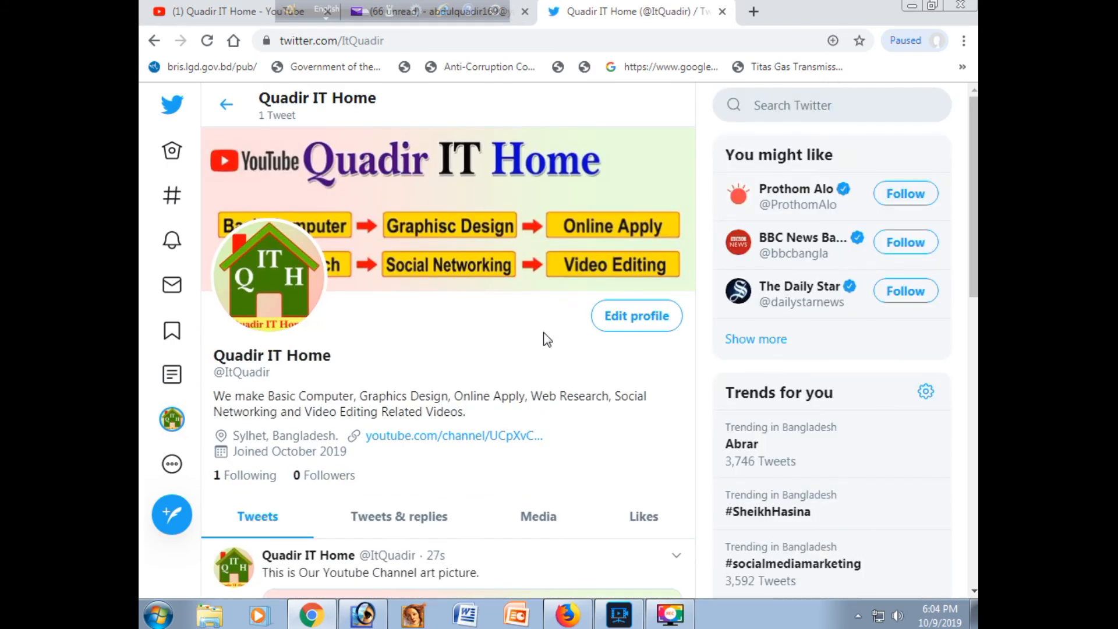
{"action": "scroll", "coordinate": [548, 340], "scroll_direction": "down", "scroll_amount": 6}
{"action": "scroll", "coordinate": [527, 374], "scroll_direction": "down", "scroll_amount": 3}
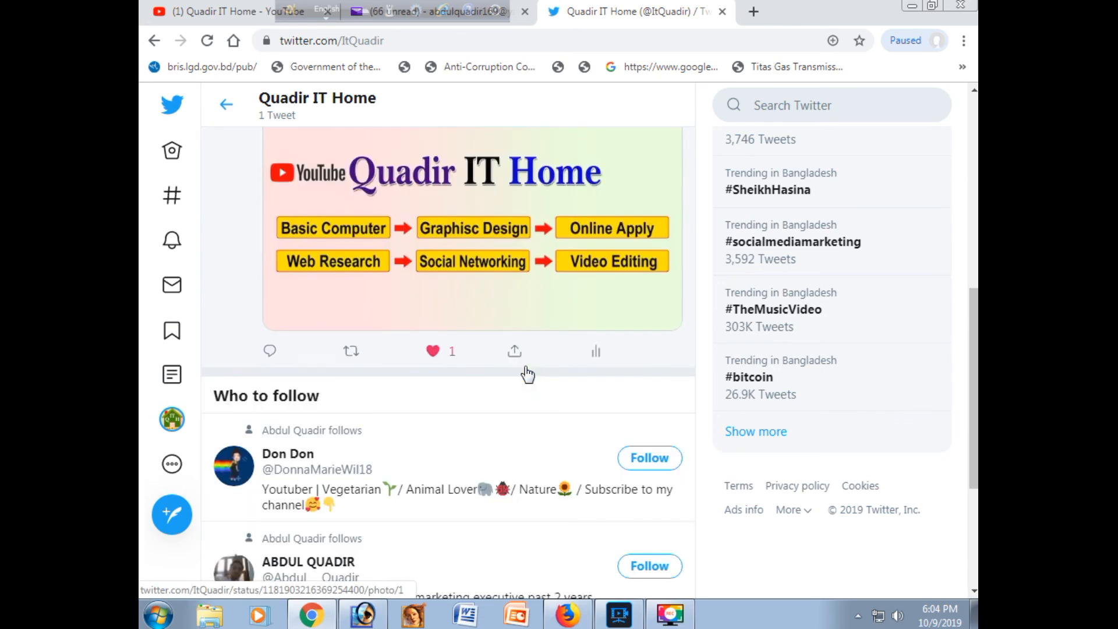
{"action": "scroll", "coordinate": [526, 375], "scroll_direction": "up", "scroll_amount": 9}
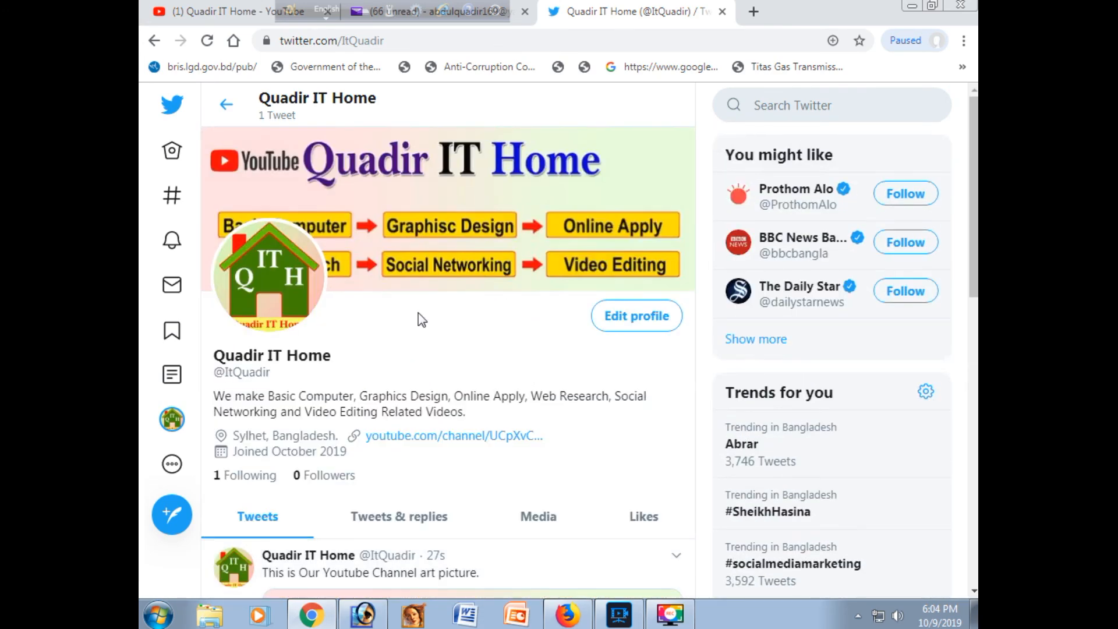
{"action": "left_click", "coordinate": [171, 241]}
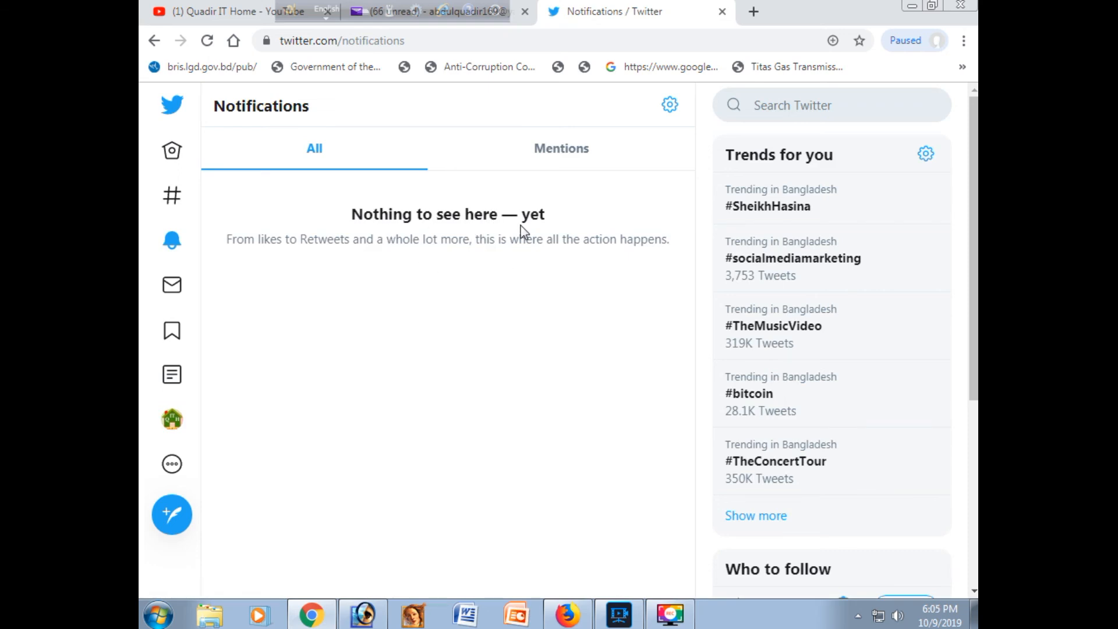
Step: Return to the Quadir IT Home profile and view its liked tweets
{"action": "left_click", "coordinate": [172, 419]}
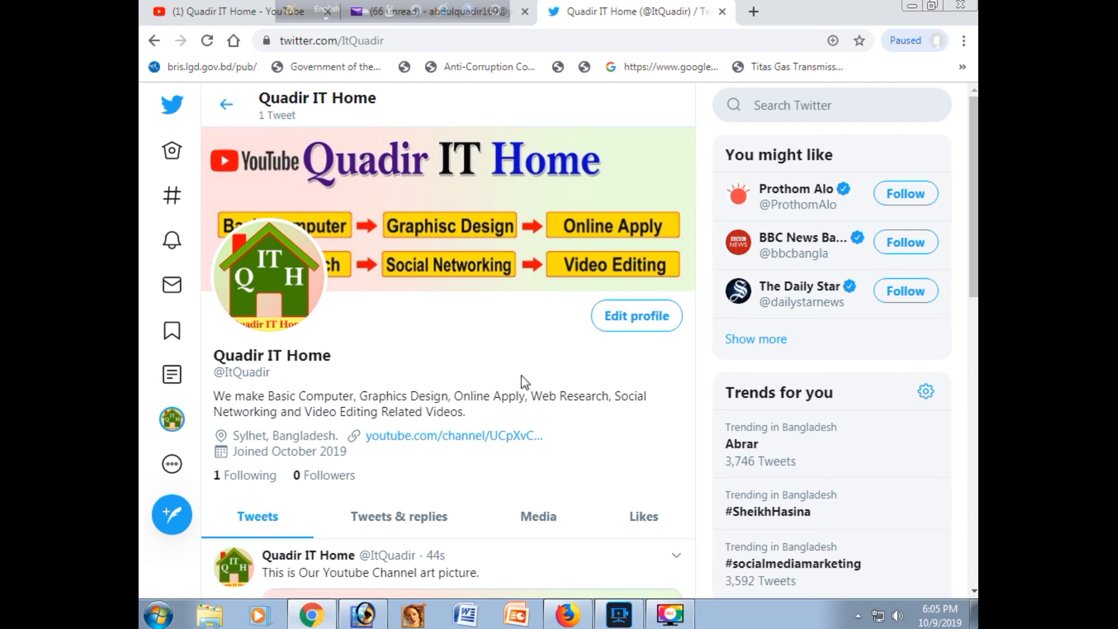
{"action": "scroll", "coordinate": [635, 458], "scroll_direction": "down", "scroll_amount": 1}
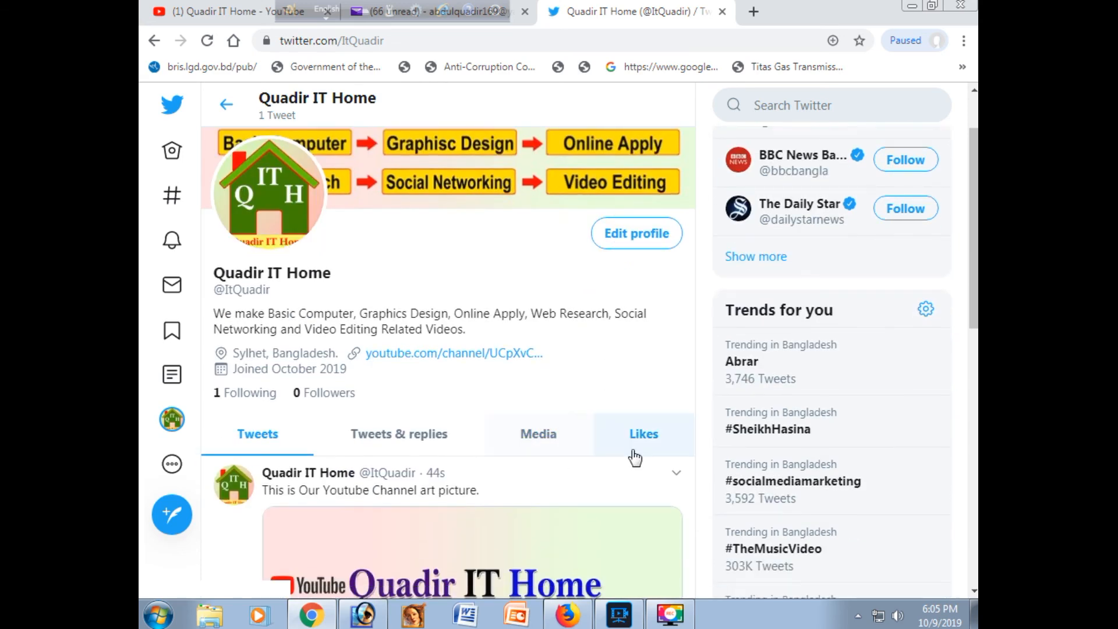
{"action": "left_click", "coordinate": [644, 435]}
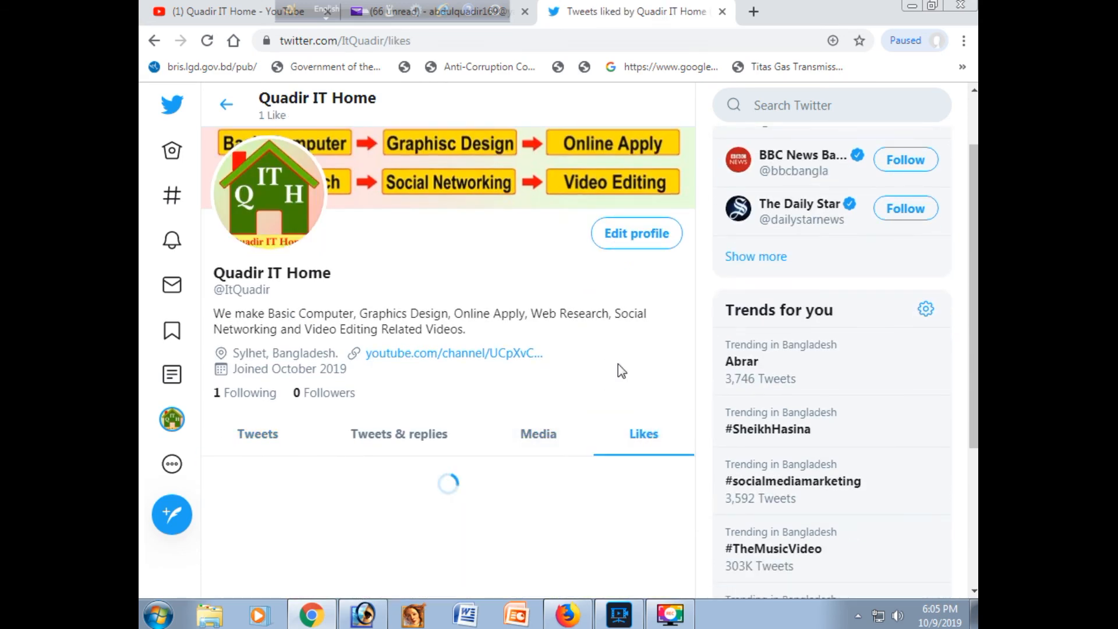
{"action": "scroll", "coordinate": [617, 364], "scroll_direction": "down", "scroll_amount": 1}
{"action": "scroll", "coordinate": [617, 364], "scroll_direction": "down", "scroll_amount": 2}
{"action": "scroll", "coordinate": [487, 362], "scroll_direction": "up", "scroll_amount": 4}
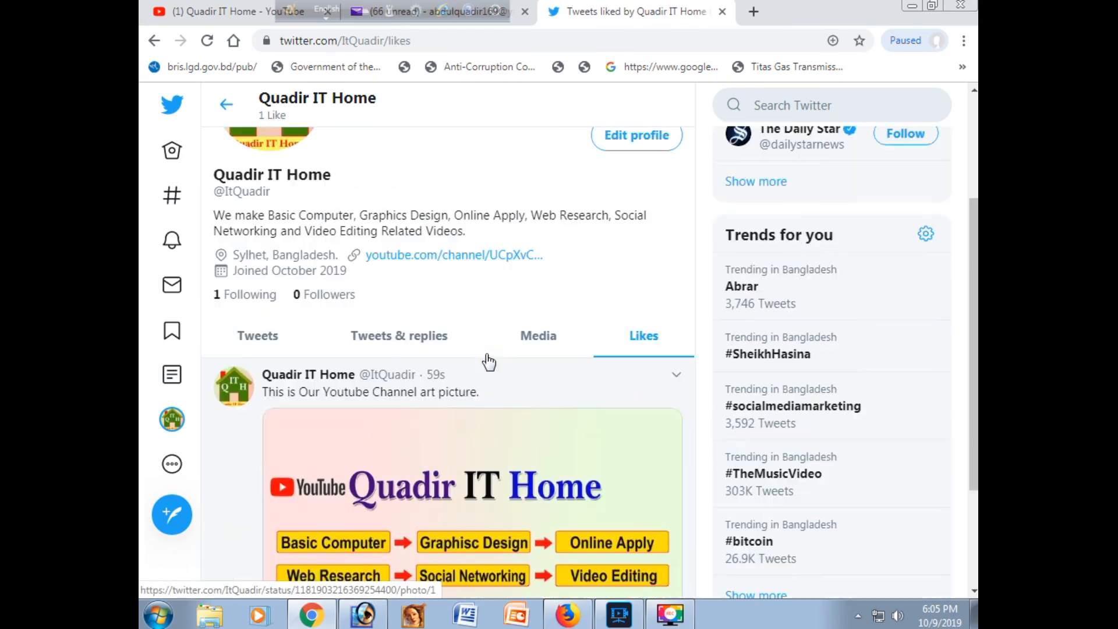
{"action": "scroll", "coordinate": [485, 354], "scroll_direction": "up", "scroll_amount": 1}
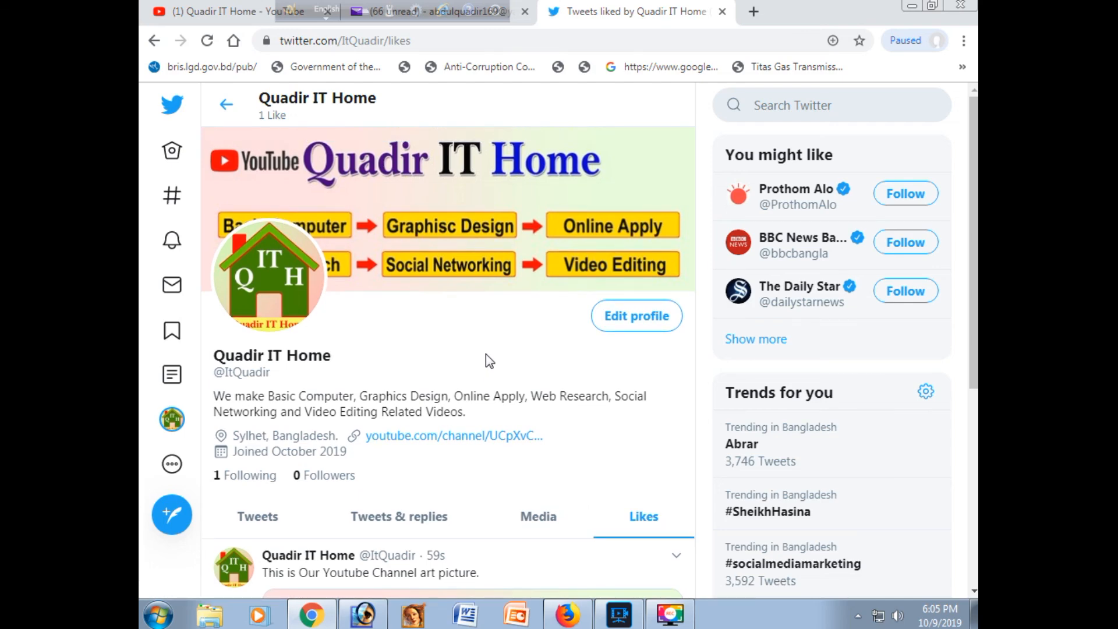
Step: View the profile's tweets with replies and its media tweets, and return to its main tweet list
{"action": "scroll", "coordinate": [486, 354], "scroll_direction": "down", "scroll_amount": 2}
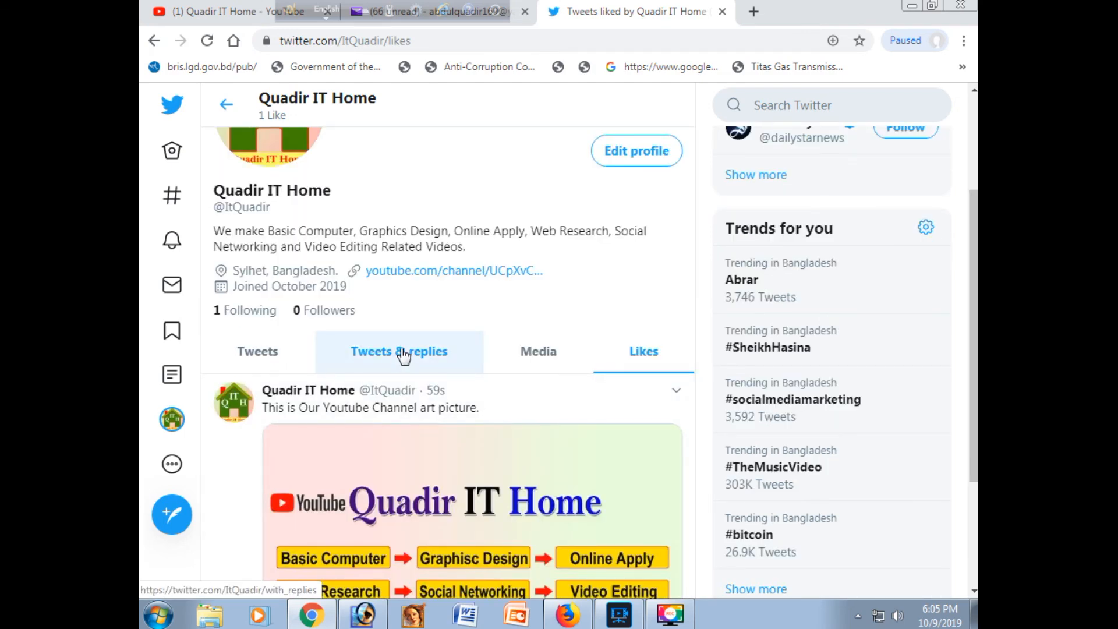
{"action": "left_click", "coordinate": [403, 354]}
{"action": "scroll", "coordinate": [547, 392], "scroll_direction": "down", "scroll_amount": 3}
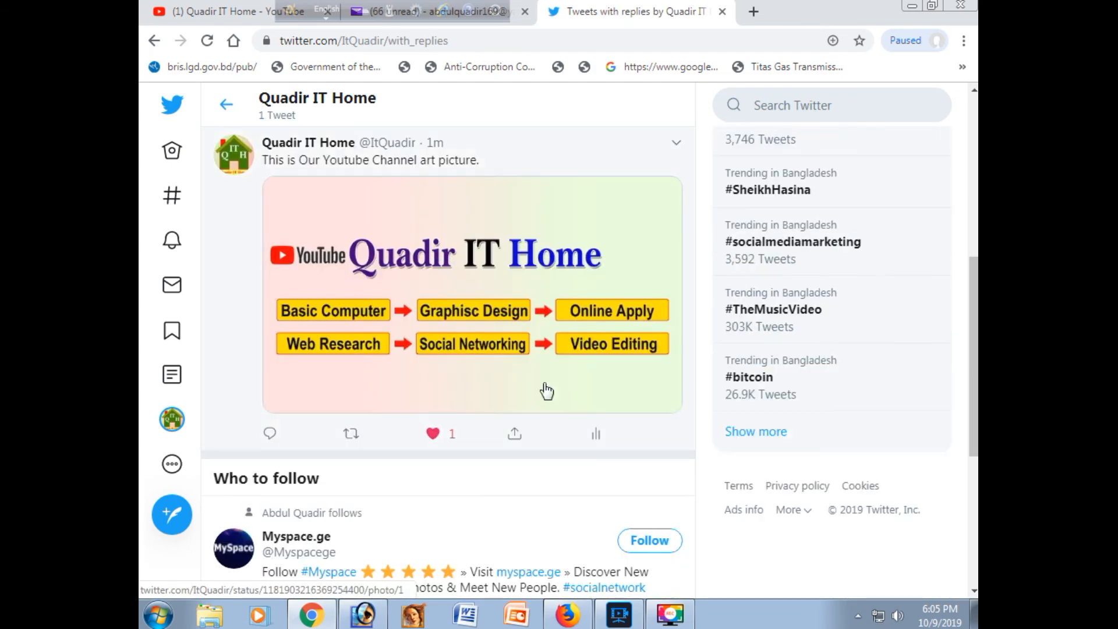
{"action": "scroll", "coordinate": [511, 352], "scroll_direction": "up", "scroll_amount": 3}
{"action": "left_click", "coordinate": [546, 187]}
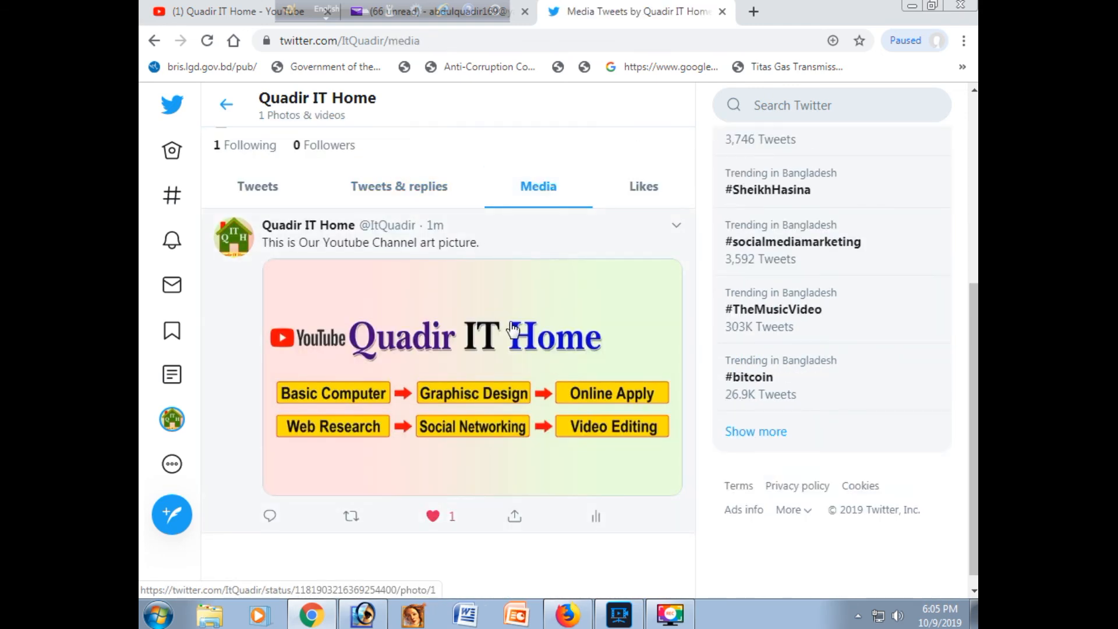
{"action": "left_click", "coordinate": [297, 194]}
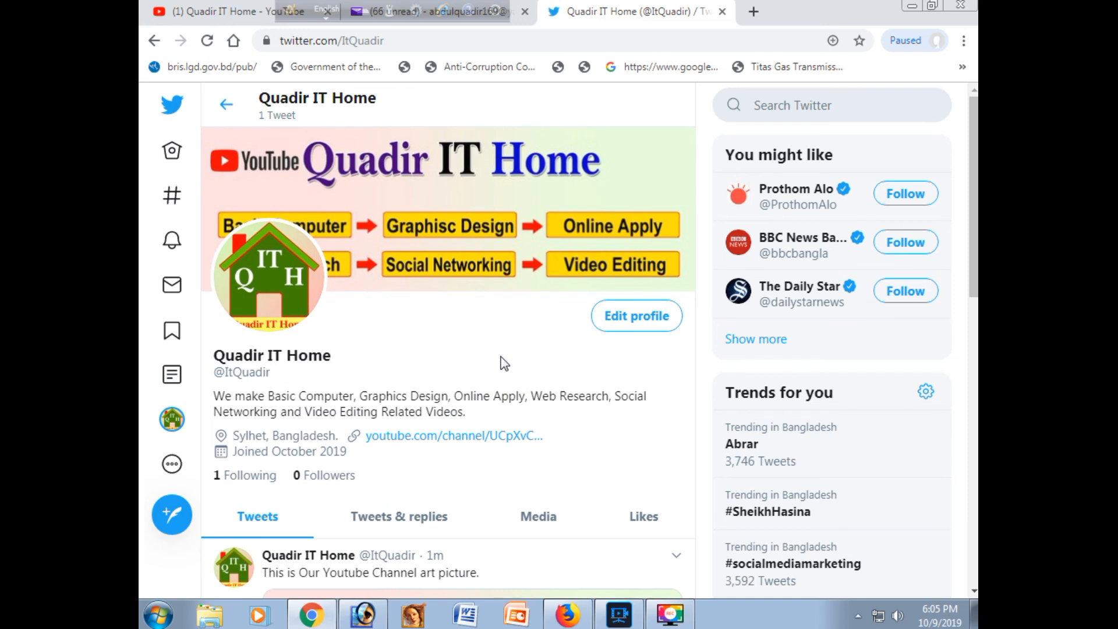
Step: Log out of the Quadir IT Home Twitter account and confirm the logout
{"action": "left_click", "coordinate": [173, 465]}
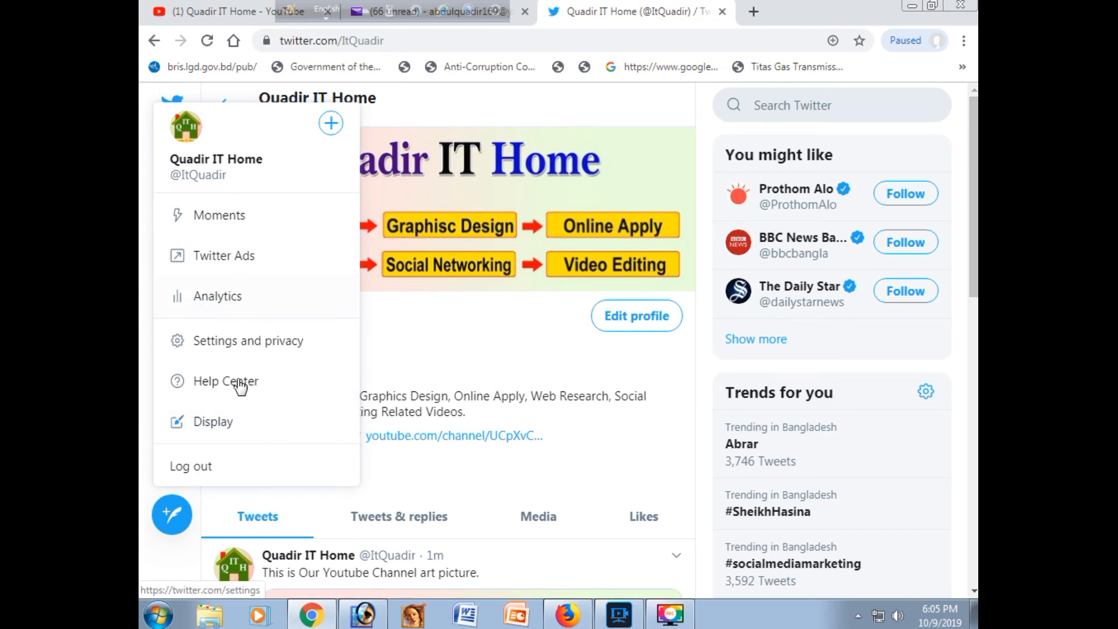
{"action": "left_click", "coordinate": [231, 468]}
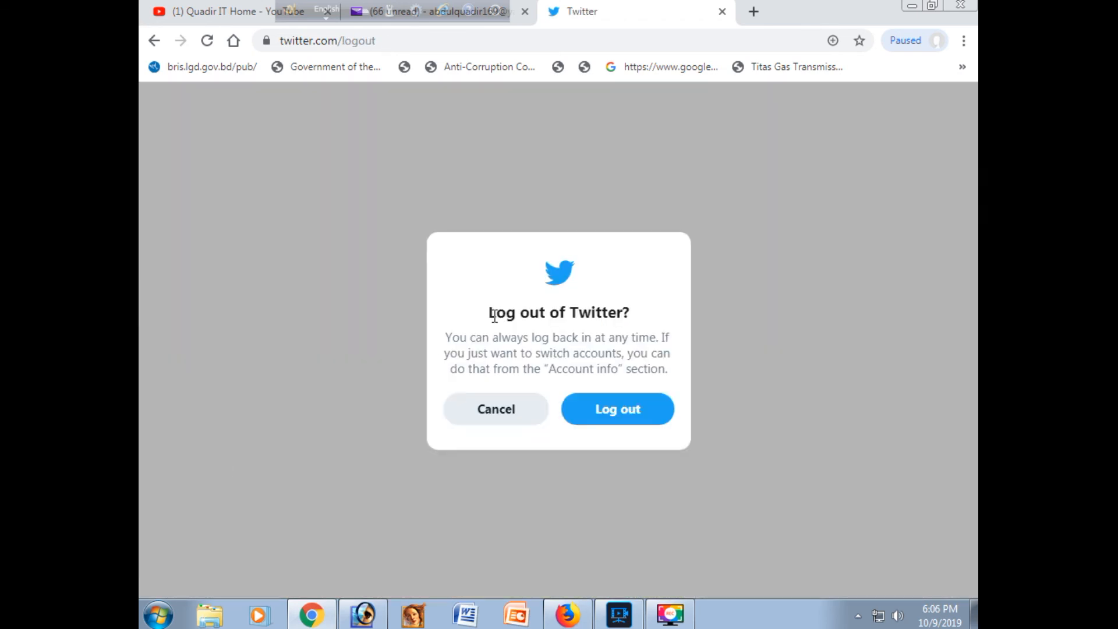
{"action": "left_click", "coordinate": [628, 416]}
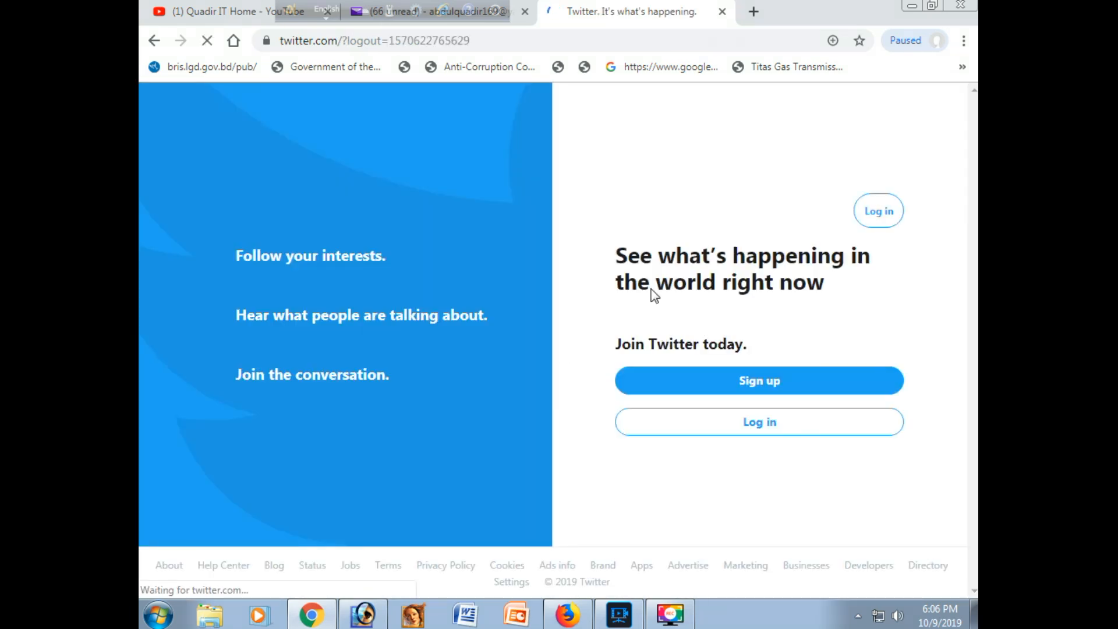